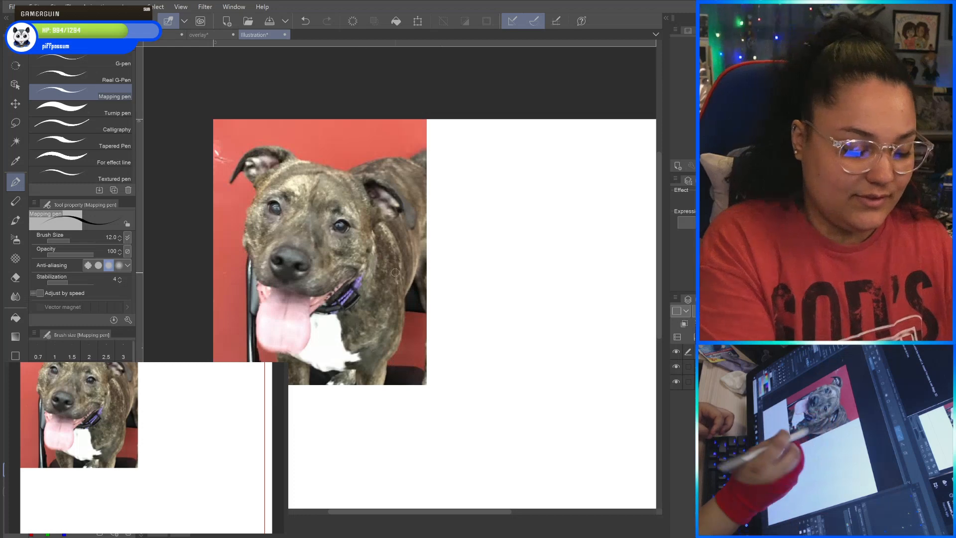
Lower the dog photo layer's opacity so it looks faded and choose red as the Mapping pen colour.
drag(360, 187, 396, 230)
scroll(525, 389, up, 1)
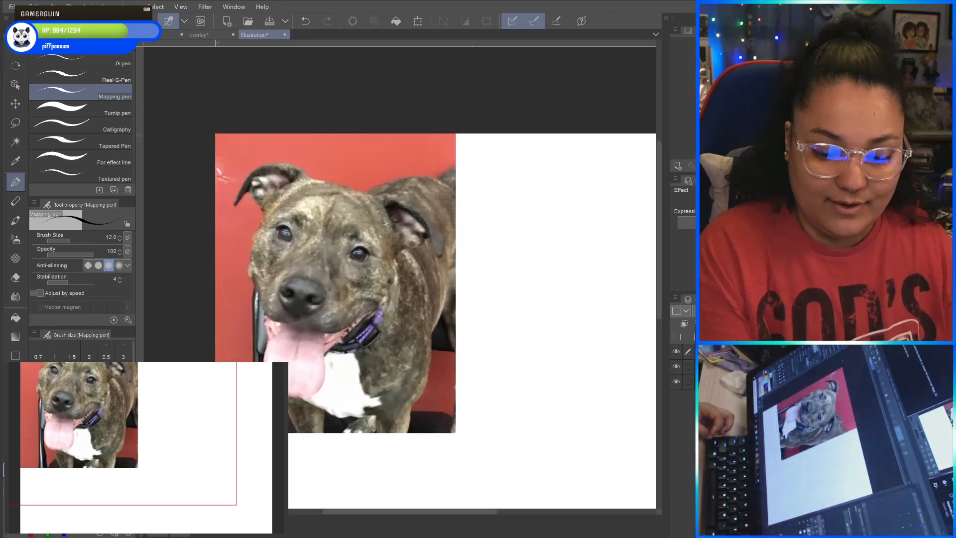
click(757, 311)
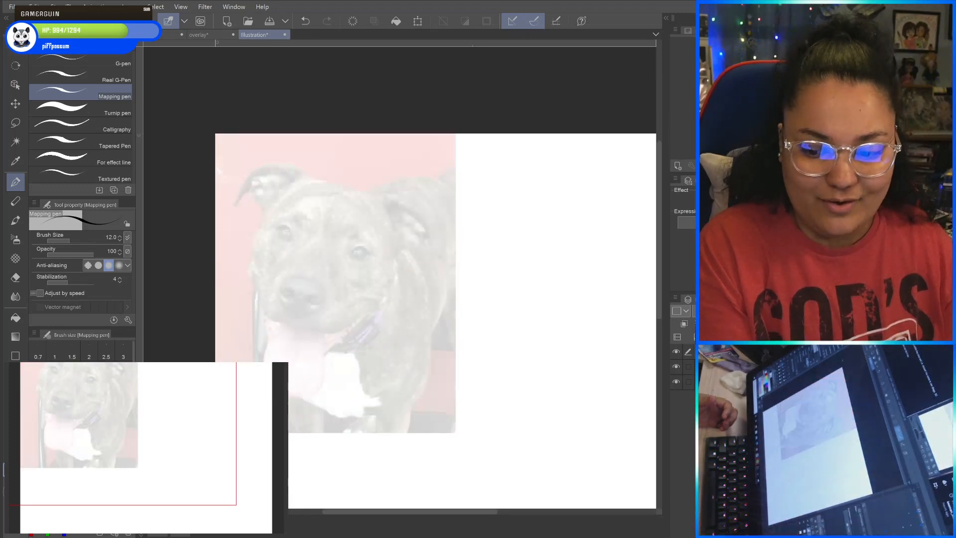
click(762, 311)
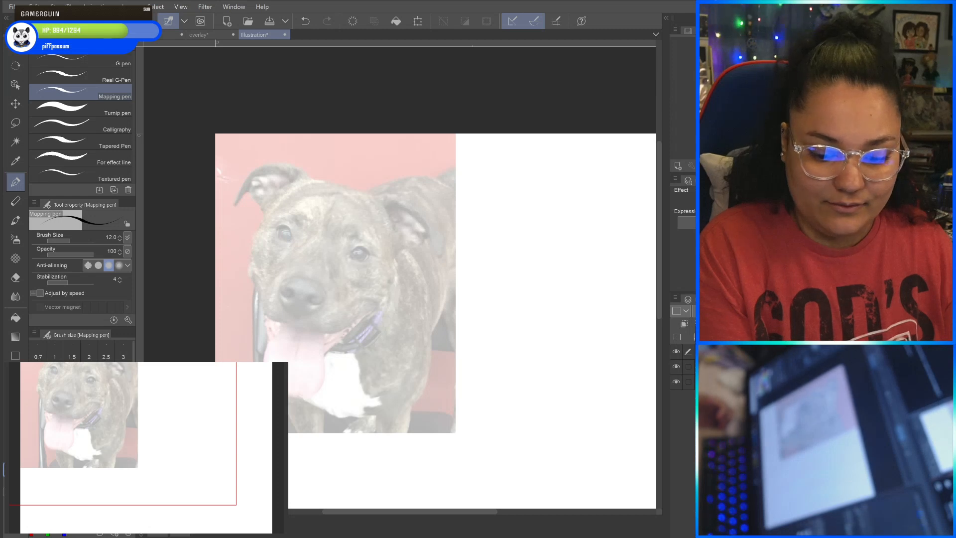
click(747, 352)
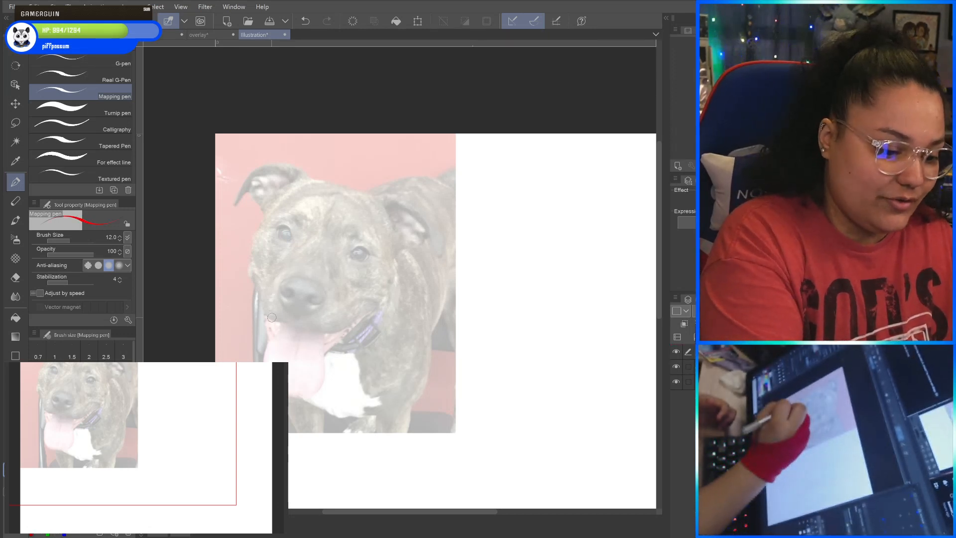
Trace red guide shapes over the photo: a muzzle triangle, both eyes, a forehead centre line and the rounded head outline.
mouse_move(268, 315)
mouse_down()
mouse_move(277, 273)
mouse_move(324, 230)
mouse_move(341, 324)
mouse_move(265, 317)
mouse_up()
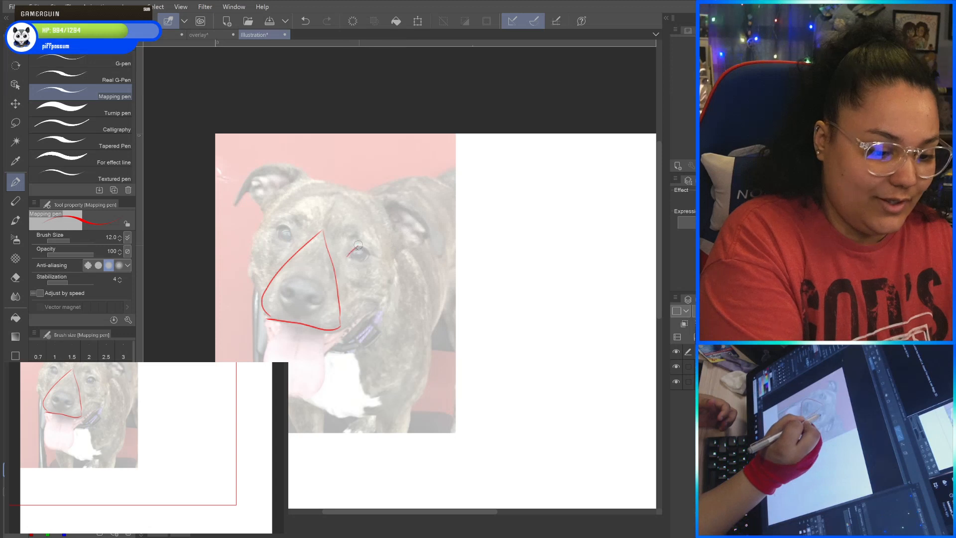
drag(373, 258, 351, 262)
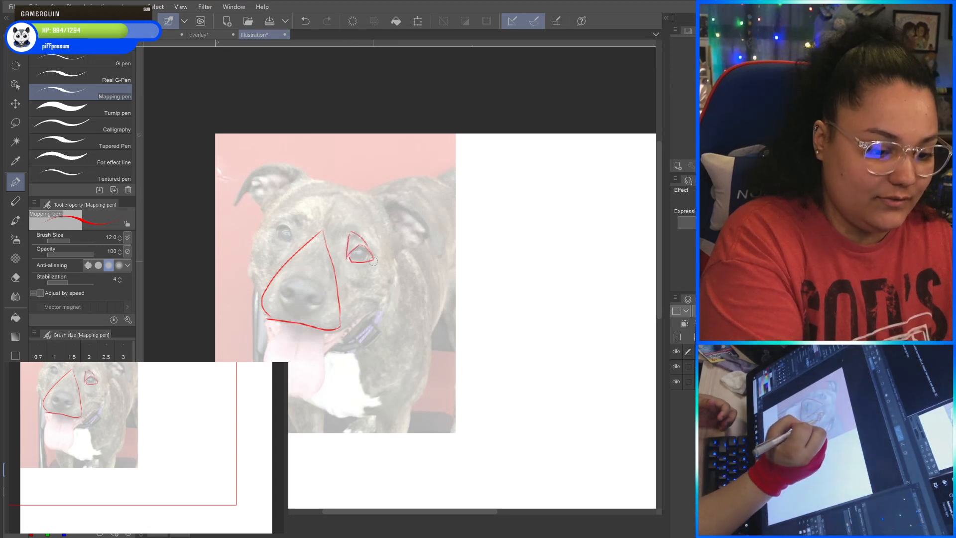
drag(294, 239, 287, 221)
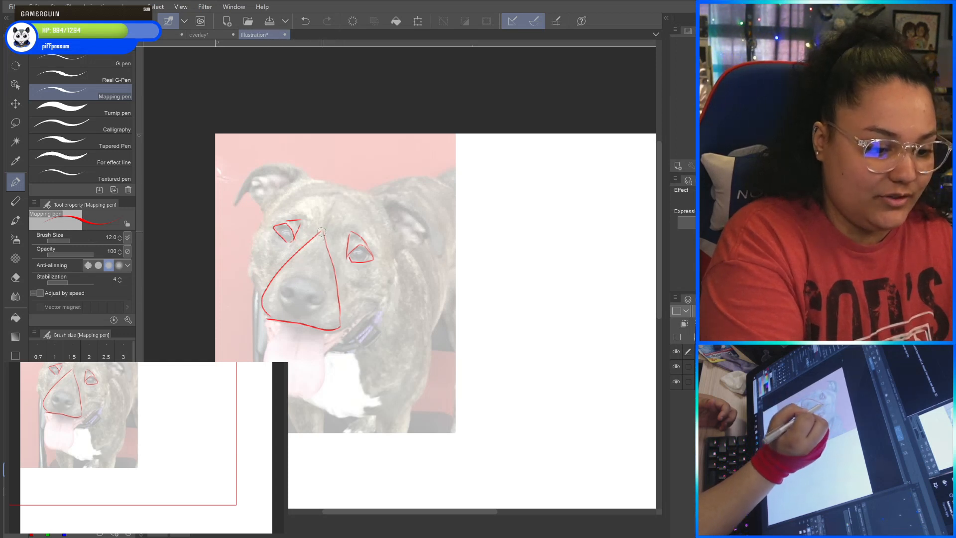
mouse_move(338, 187)
mouse_down()
mouse_move(293, 188)
mouse_move(259, 224)
mouse_move(248, 274)
mouse_move(273, 313)
mouse_up()
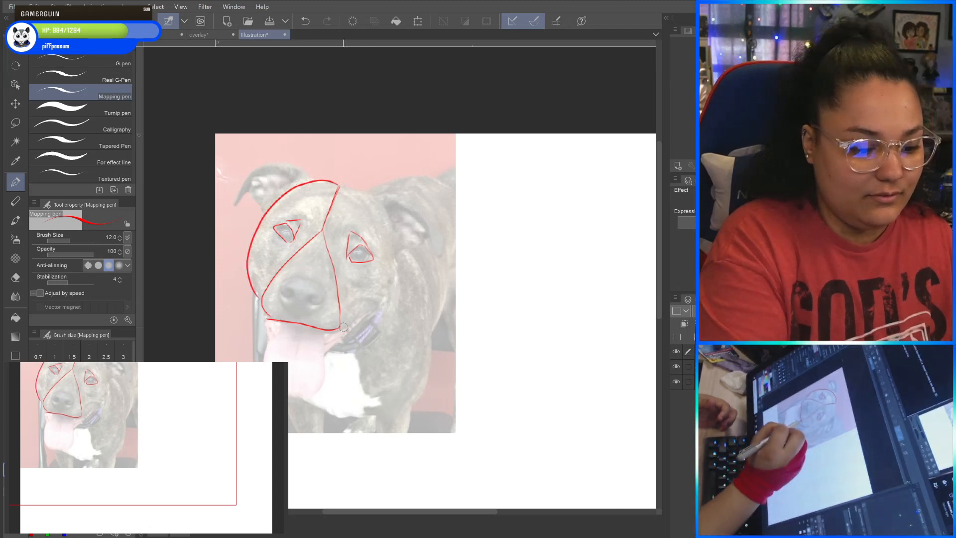
mouse_move(343, 325)
mouse_down()
mouse_move(381, 293)
mouse_move(393, 263)
mouse_move(385, 221)
mouse_move(340, 187)
mouse_up()
Copy the guide shapes freehand onto the blank area beside the photo: muzzle triangle, left eye, forehead line and round head.
drag(478, 349, 441, 360)
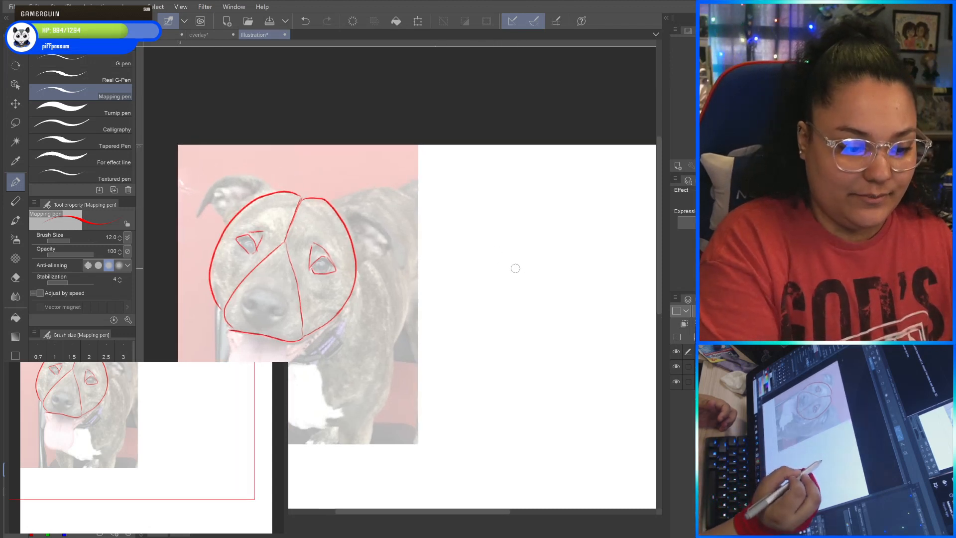
mouse_move(521, 256)
mouse_down()
mouse_move(483, 321)
mouse_move(487, 332)
mouse_move(556, 340)
mouse_move(532, 248)
mouse_move(508, 274)
mouse_move(543, 203)
mouse_move(514, 201)
mouse_move(503, 214)
mouse_move(524, 197)
mouse_move(476, 239)
mouse_move(475, 300)
mouse_up()
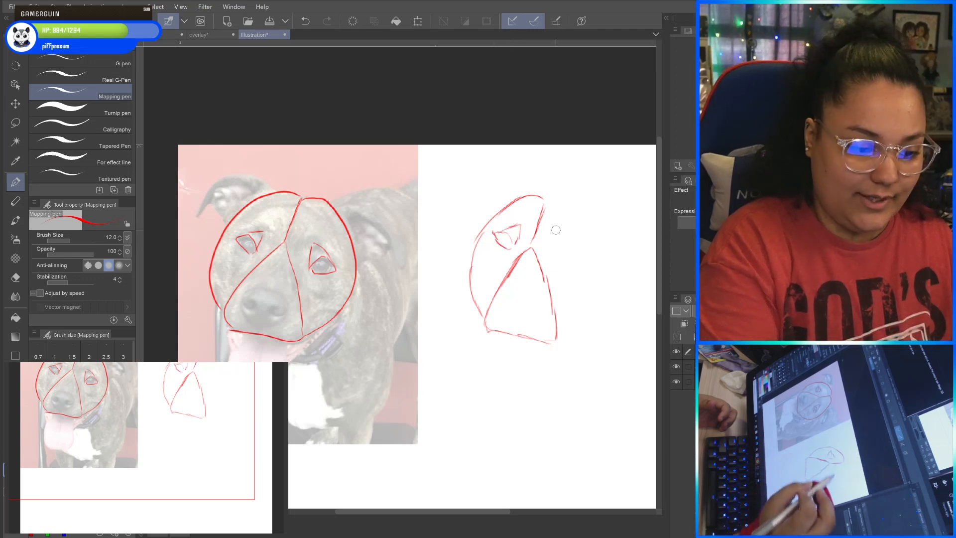
drag(563, 291, 533, 291)
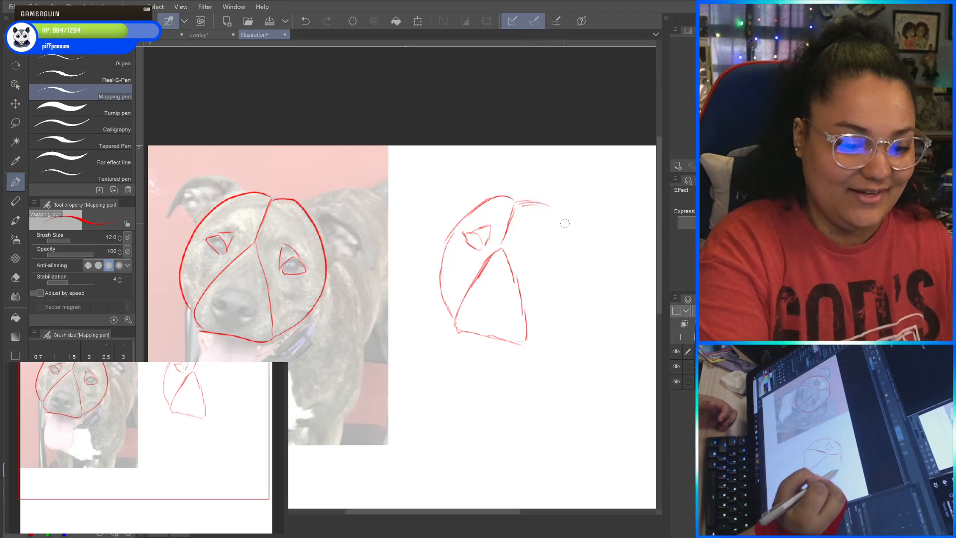
mouse_move(565, 223)
mouse_down()
mouse_move(582, 265)
mouse_move(569, 310)
mouse_move(532, 339)
mouse_up()
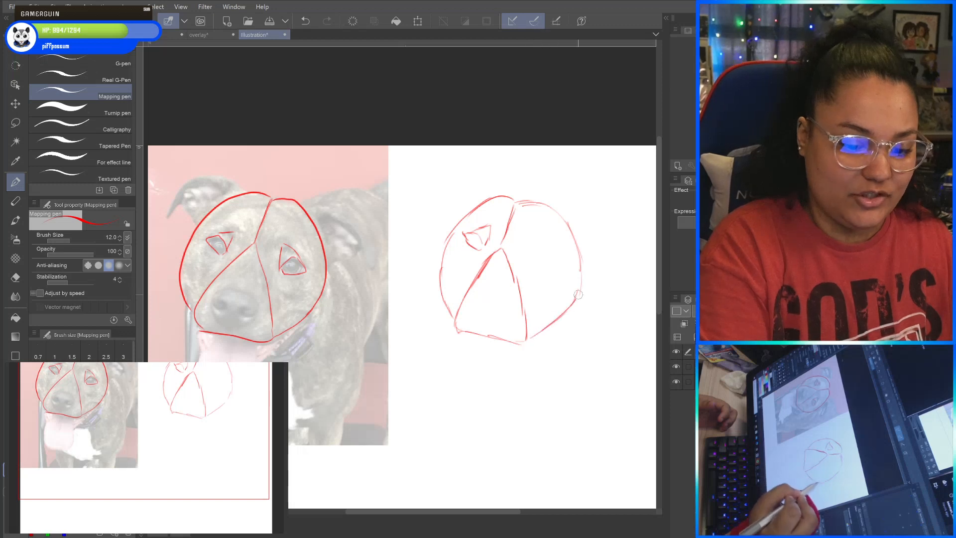
Trace the tongue on the photo and sketch a matching hanging tongue with a centre crease below the sketched muzzle.
mouse_move(215, 335)
mouse_down()
mouse_move(200, 364)
mouse_move(201, 408)
mouse_move(254, 393)
mouse_move(252, 346)
mouse_up()
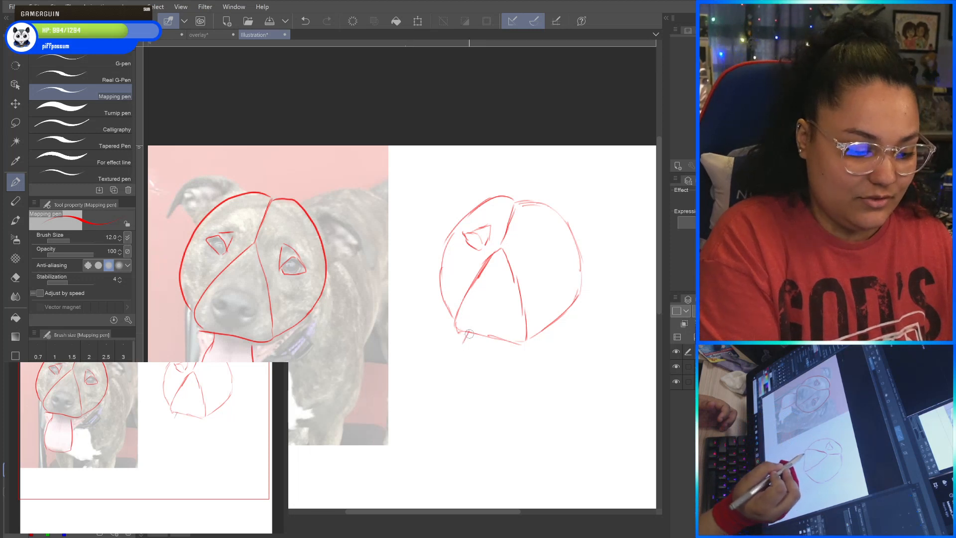
mouse_move(468, 334)
mouse_down()
mouse_move(445, 403)
mouse_move(476, 408)
mouse_up()
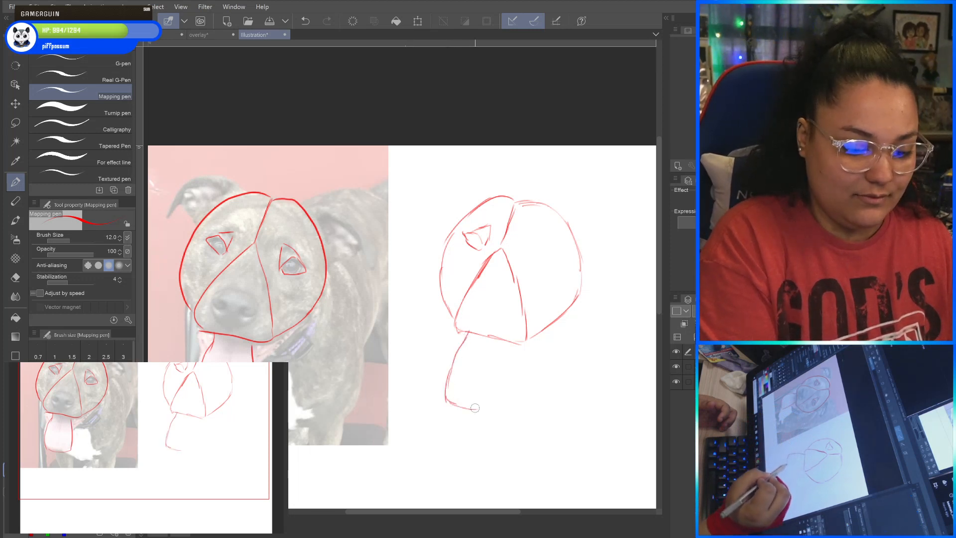
drag(513, 338, 494, 409)
drag(484, 341, 473, 382)
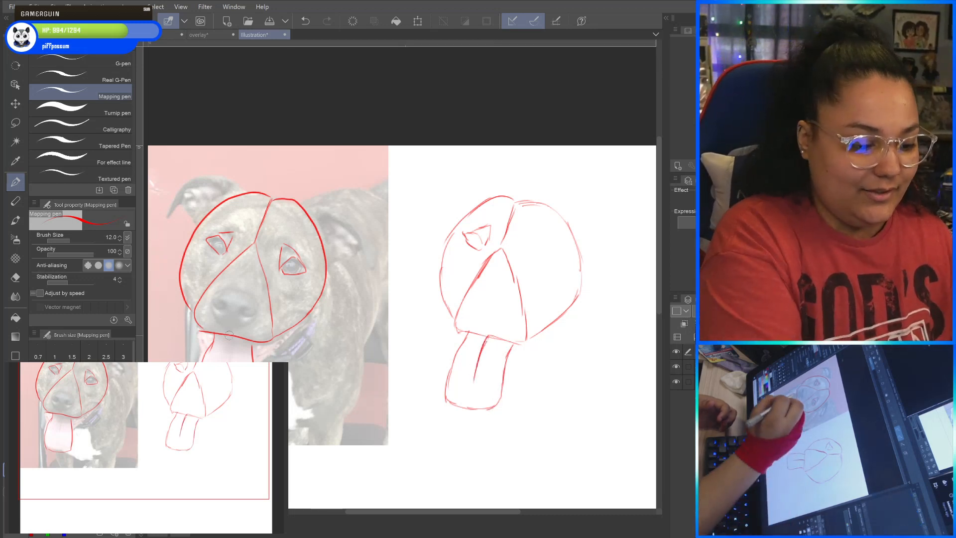
Outline the nose on the photo and draw the same rounded nose inside the sketched muzzle.
mouse_move(211, 302)
mouse_down()
mouse_move(262, 303)
mouse_move(230, 332)
mouse_up()
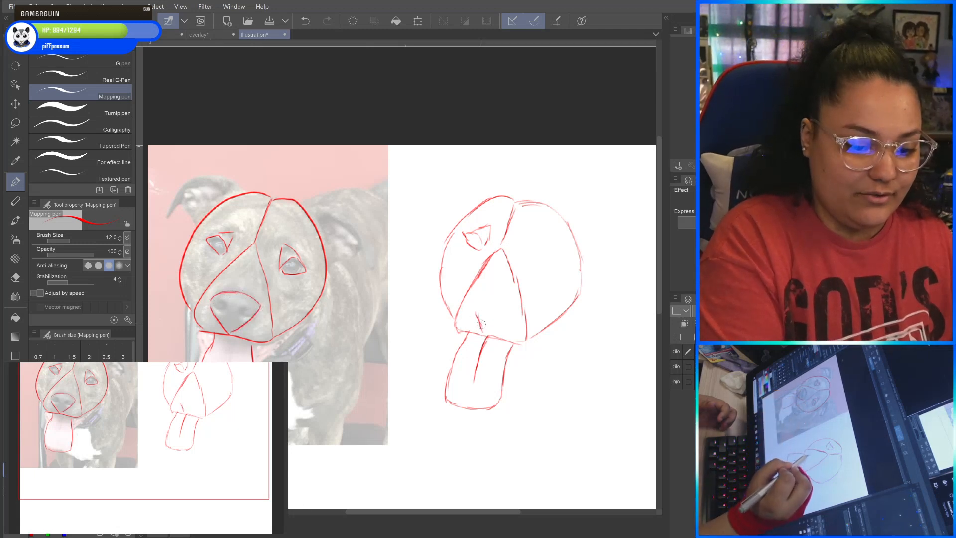
mouse_move(494, 302)
mouse_down()
mouse_move(493, 335)
mouse_move(515, 306)
mouse_move(471, 298)
mouse_move(471, 326)
mouse_move(461, 332)
mouse_move(448, 311)
mouse_move(496, 250)
mouse_up()
drag(466, 284, 493, 258)
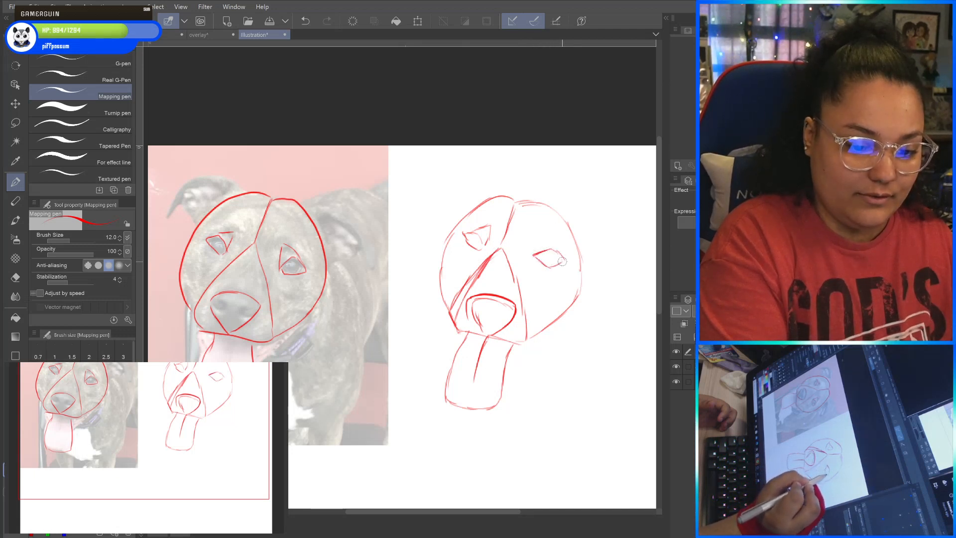
Complete the sketched right eye's angular shape and hatch the upper lid of the left eye.
drag(536, 247, 533, 255)
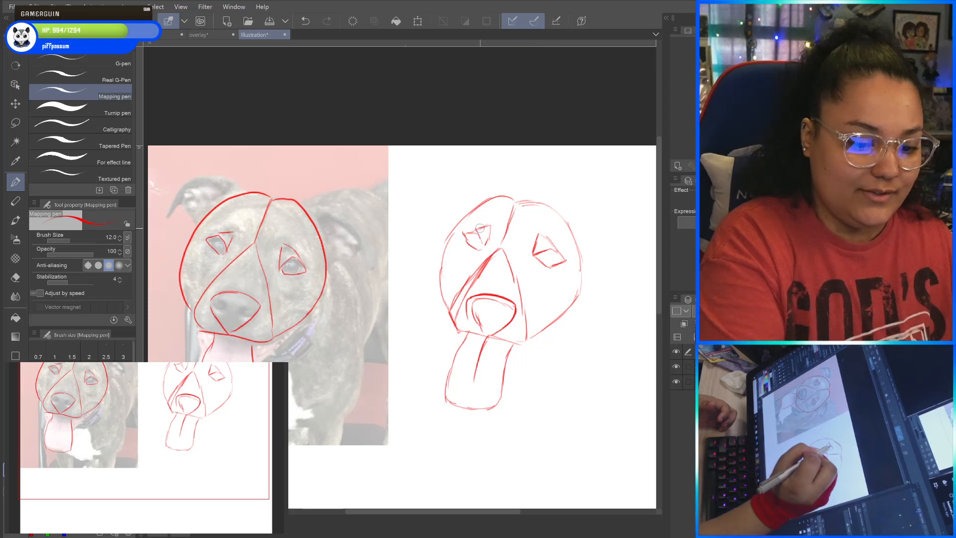
mouse_move(491, 227)
mouse_down()
mouse_move(547, 244)
mouse_move(488, 253)
mouse_move(495, 247)
mouse_move(464, 286)
mouse_up()
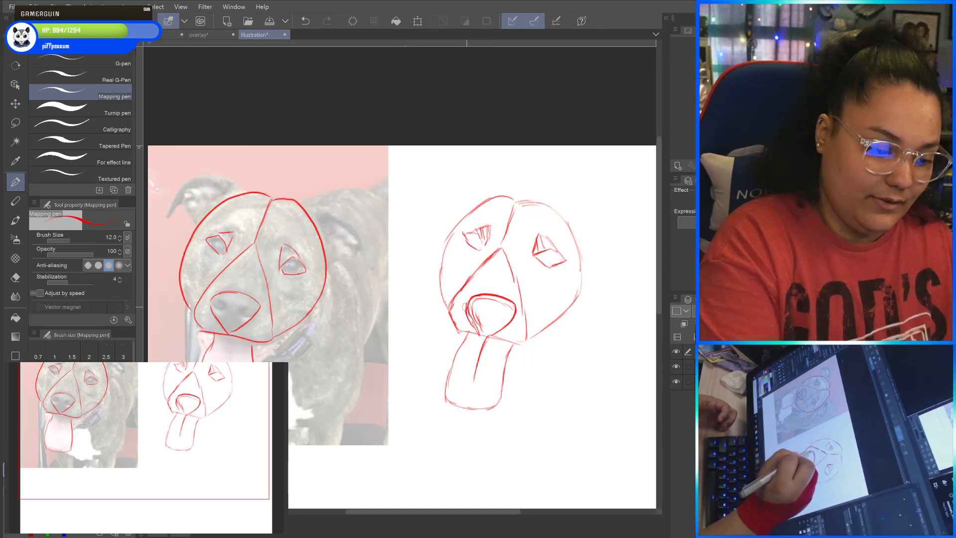
Draw the nostrils and darken the nose, then define the muzzle's lower curve and lip line above the tongue.
mouse_move(477, 315)
mouse_down()
mouse_move(509, 316)
mouse_move(507, 298)
mouse_move(494, 298)
mouse_move(484, 334)
mouse_move(466, 308)
mouse_up()
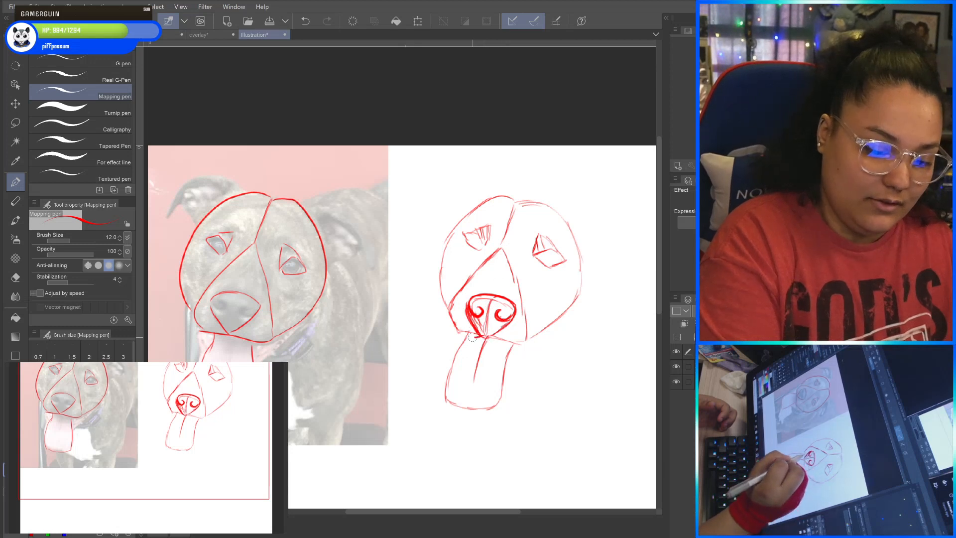
drag(465, 337, 447, 309)
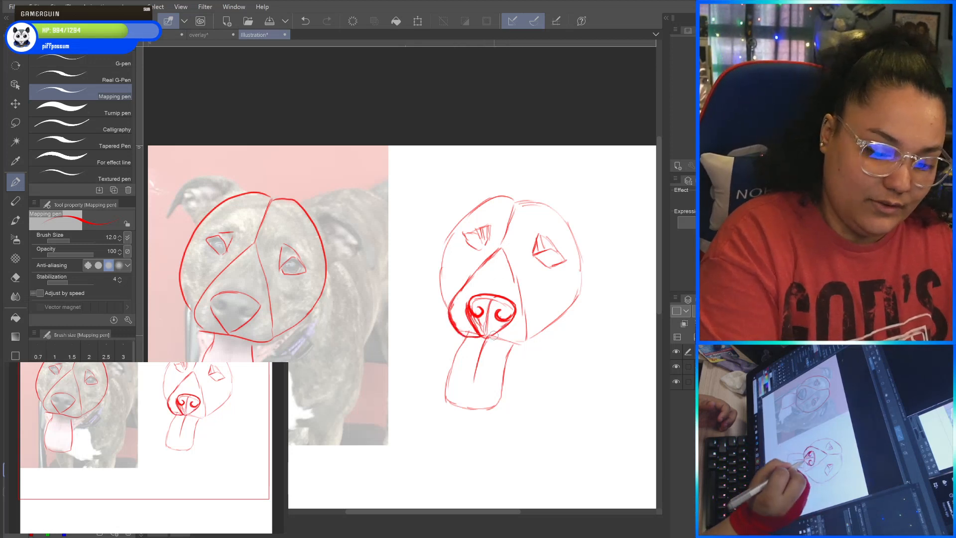
mouse_move(490, 339)
mouse_down()
mouse_move(527, 341)
mouse_move(533, 328)
mouse_up()
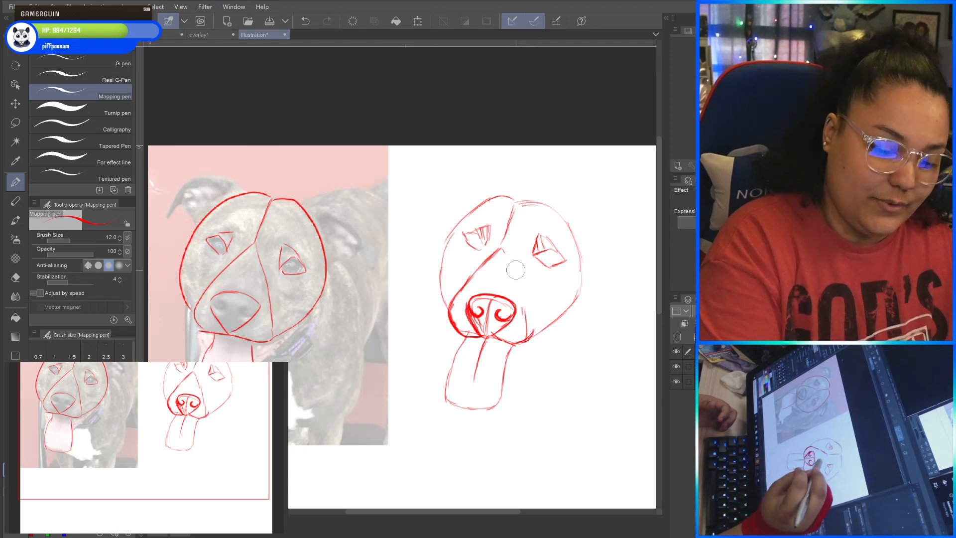
Erase the sketch's muzzle triangle guides, add short forehead crease strokes and darken the left side of the head.
drag(525, 305, 527, 326)
mouse_move(505, 253)
mouse_down()
mouse_move(485, 263)
mouse_move(487, 251)
mouse_up()
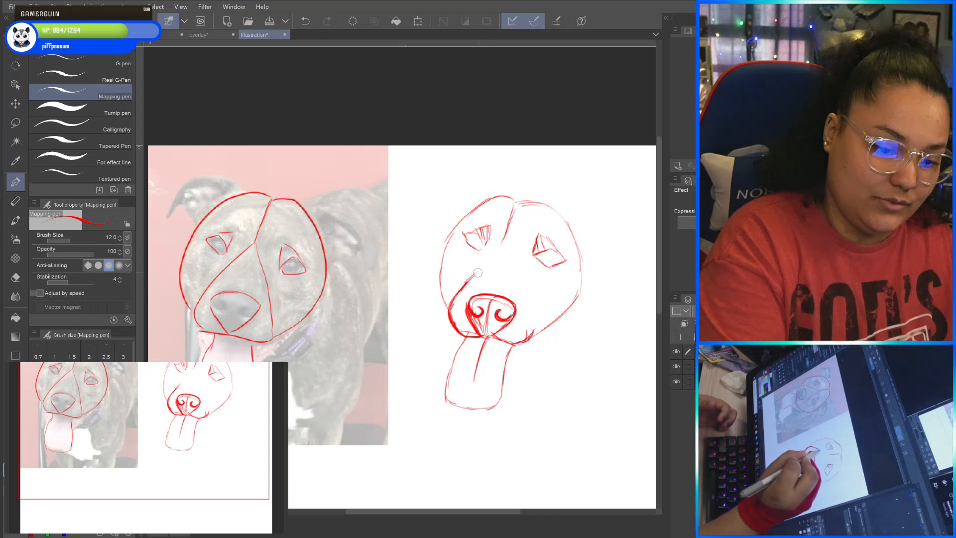
drag(484, 261, 498, 246)
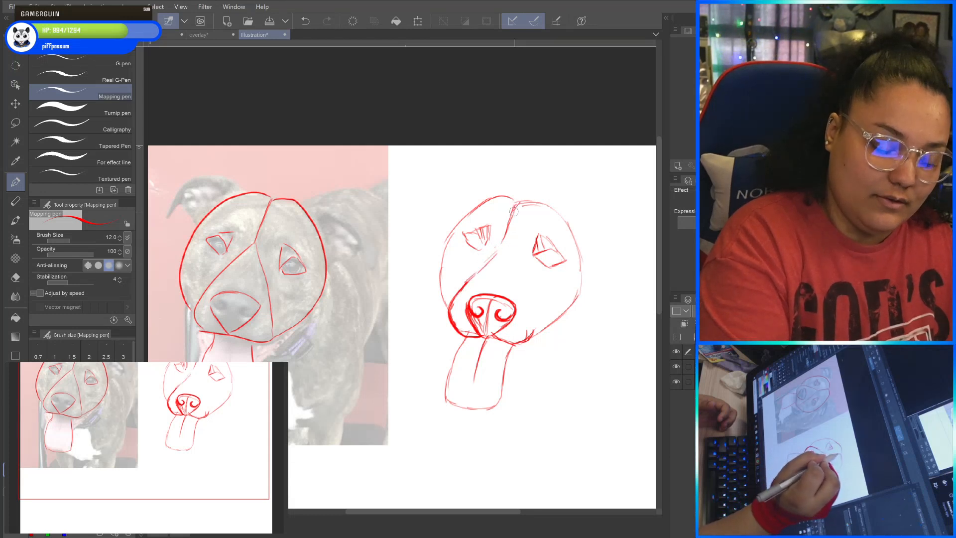
mouse_move(520, 214)
mouse_down()
mouse_move(484, 202)
mouse_move(500, 196)
mouse_move(462, 215)
mouse_move(443, 282)
mouse_up()
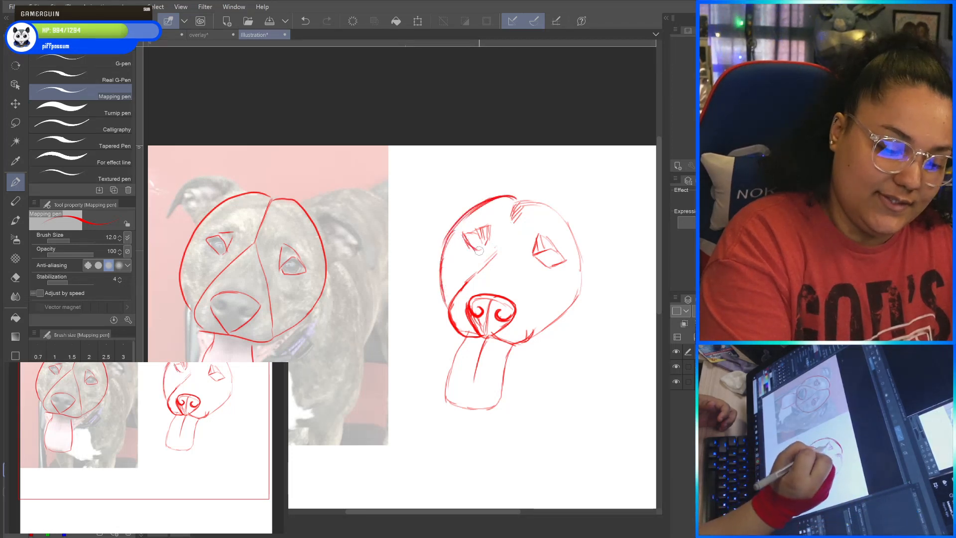
Fill the sketch's left eye solid red and add small white highlights inside it.
mouse_move(469, 233)
mouse_down()
mouse_move(483, 250)
mouse_move(470, 232)
mouse_up()
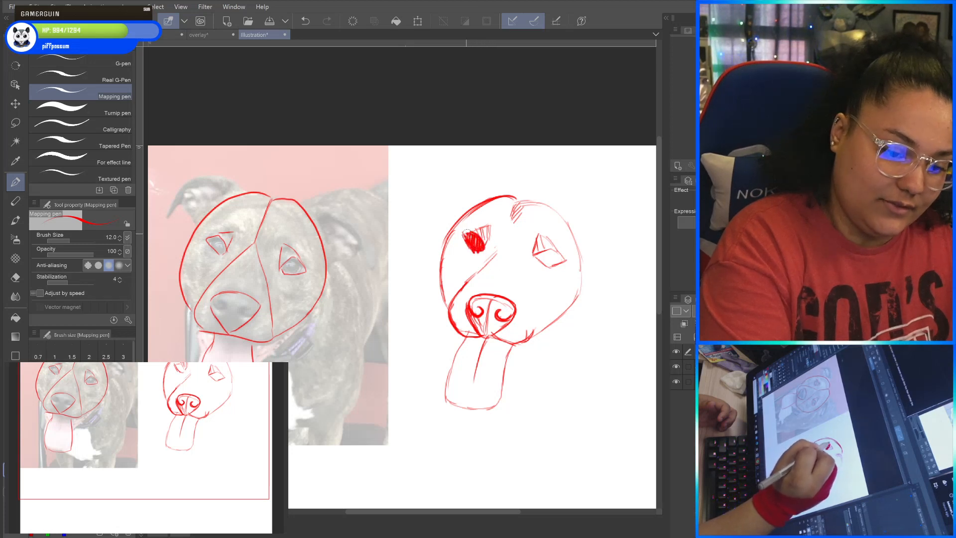
click(75, 483)
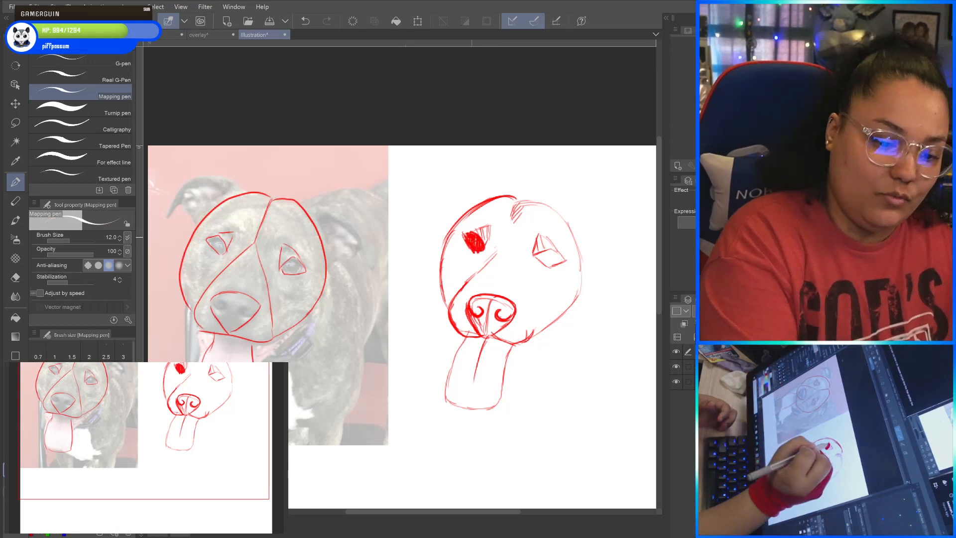
drag(472, 238, 473, 240)
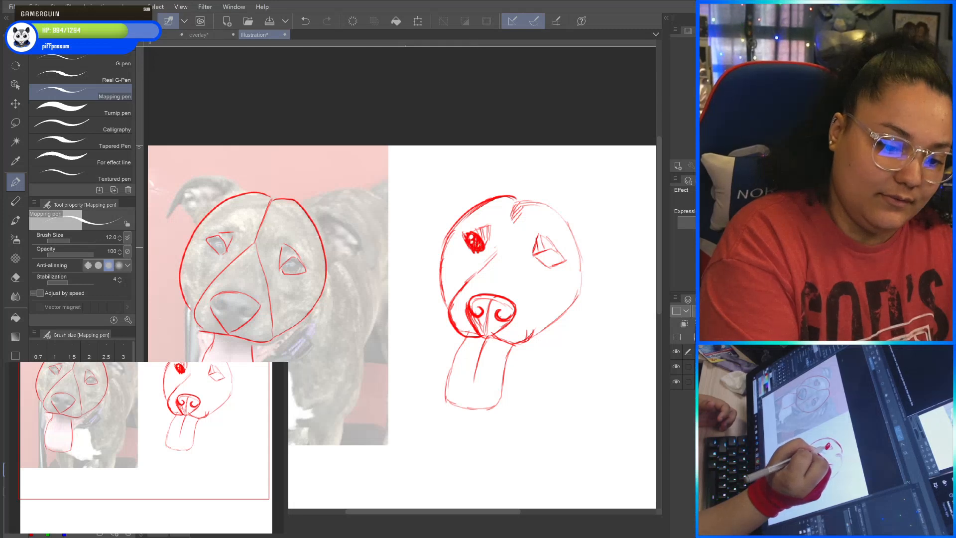
Switch back to red, fill the sketch's right eye and add jagged strokes to its upper lid.
click(58, 504)
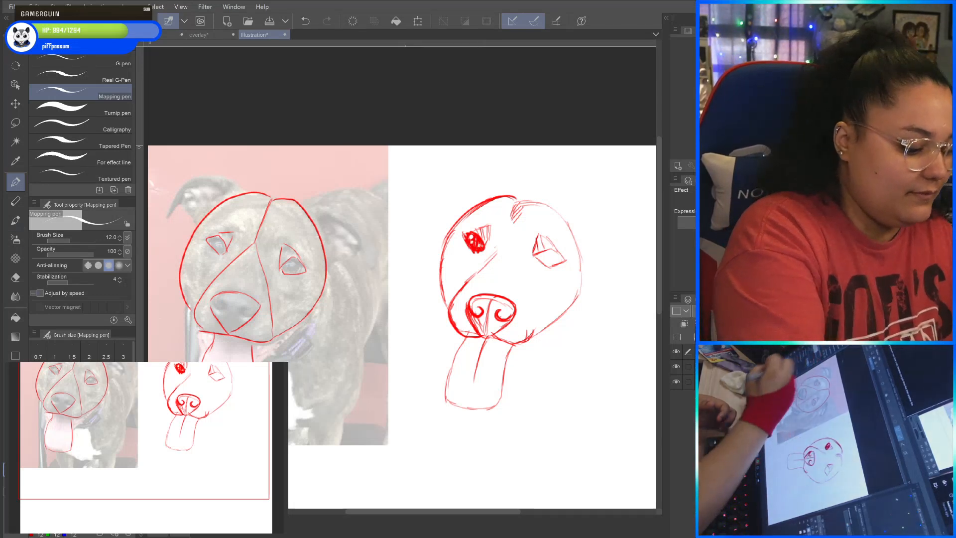
click(50, 508)
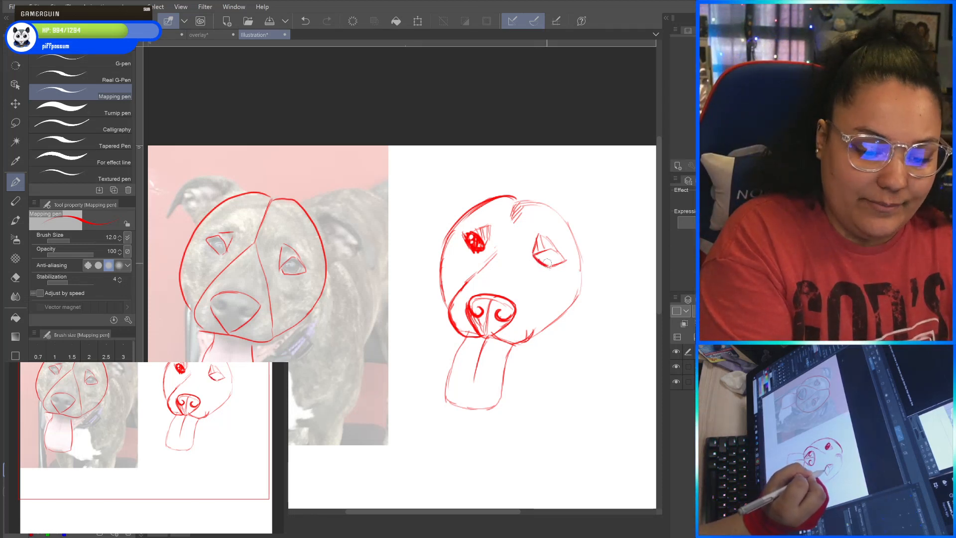
mouse_move(559, 253)
mouse_down()
mouse_move(534, 257)
mouse_move(563, 255)
mouse_up()
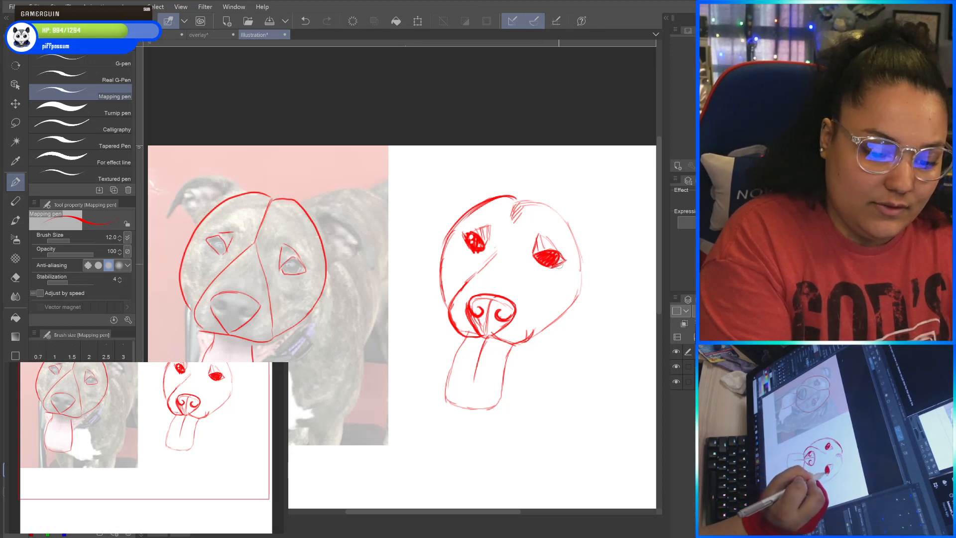
mouse_move(547, 253)
mouse_down()
mouse_move(542, 233)
mouse_move(556, 241)
mouse_up()
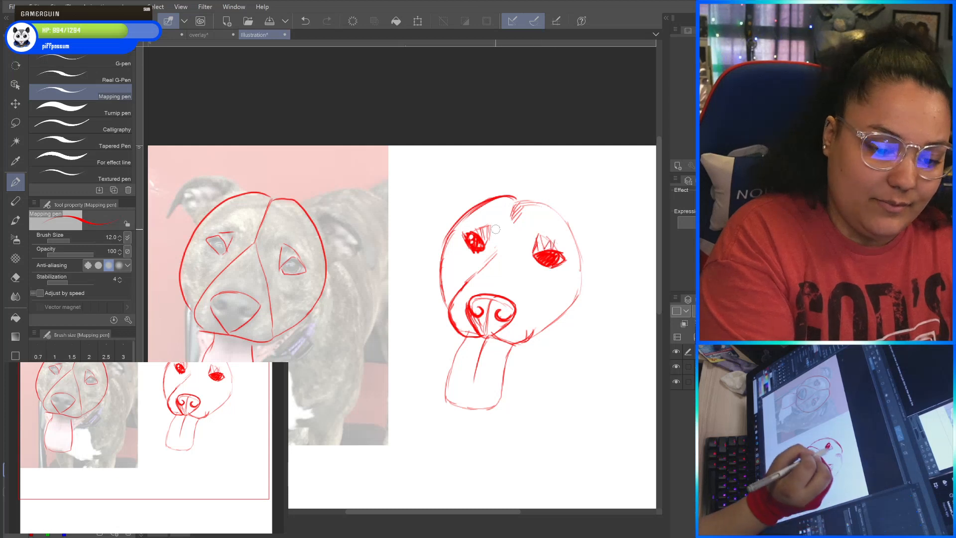
Draw curved brow and socket contours around both sketched eyes, running down toward the muzzle.
drag(497, 213, 482, 264)
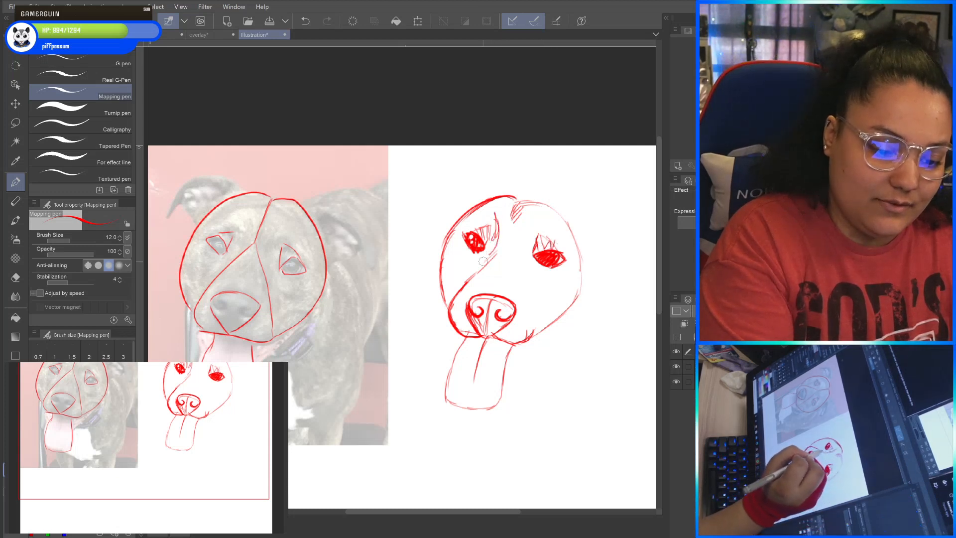
drag(500, 232, 480, 265)
mouse_move(498, 211)
mouse_down()
mouse_move(503, 250)
mouse_move(546, 221)
mouse_move(527, 238)
mouse_move(523, 281)
mouse_up()
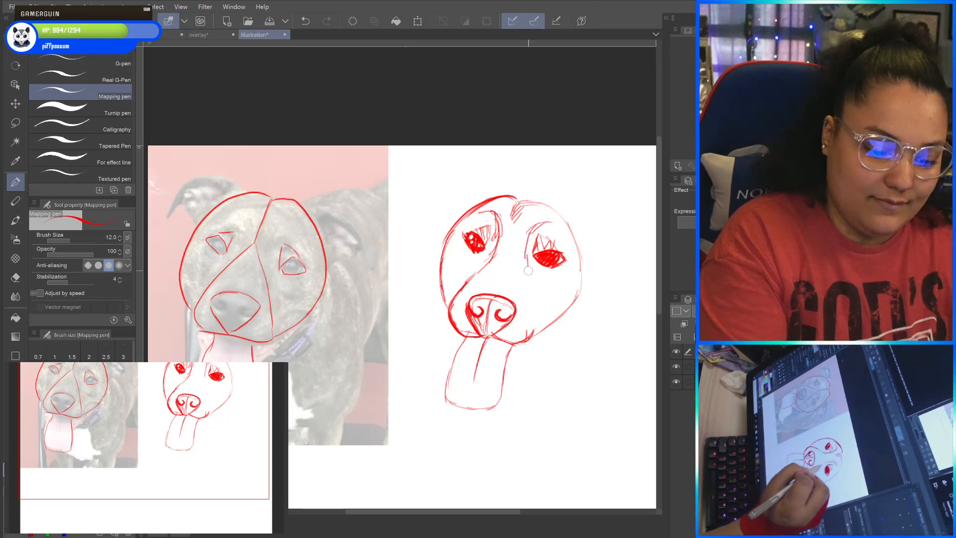
Draw the mouth corner and cheek fold, and darken the right side of the sketched head up to the forehead.
mouse_move(533, 334)
mouse_down()
mouse_move(561, 312)
mouse_move(540, 311)
mouse_move(564, 299)
mouse_up()
mouse_move(536, 330)
mouse_down()
mouse_move(585, 288)
mouse_move(582, 247)
mouse_move(529, 195)
mouse_move(517, 198)
mouse_up()
Trace the left ear and its folded tip on the photo, and copy both onto the sketch with inner fur strokes.
mouse_move(242, 192)
mouse_down()
mouse_move(221, 176)
mouse_move(185, 185)
mouse_up()
mouse_move(196, 227)
mouse_down()
mouse_move(185, 193)
mouse_move(205, 179)
mouse_move(241, 191)
mouse_up()
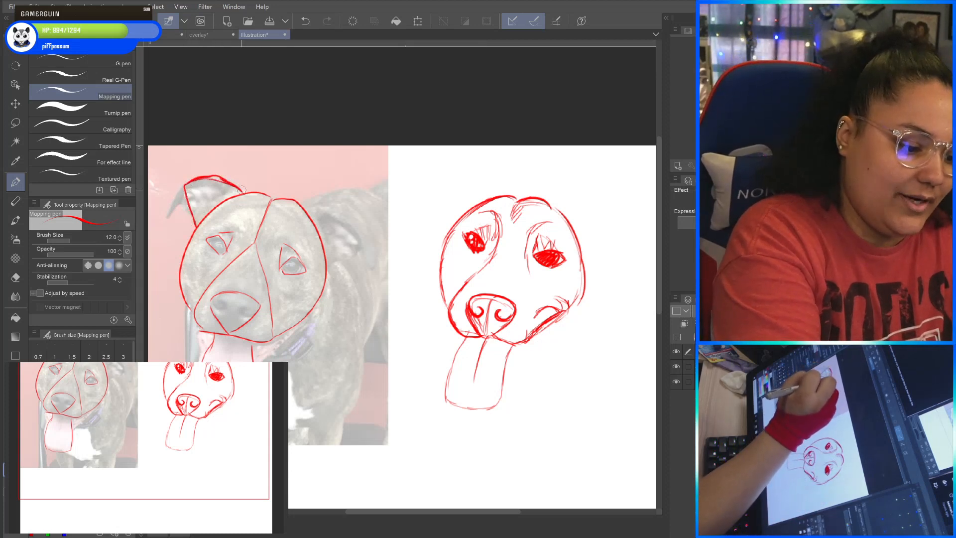
mouse_move(501, 196)
mouse_down()
mouse_move(461, 177)
mouse_move(440, 202)
mouse_move(446, 226)
mouse_up()
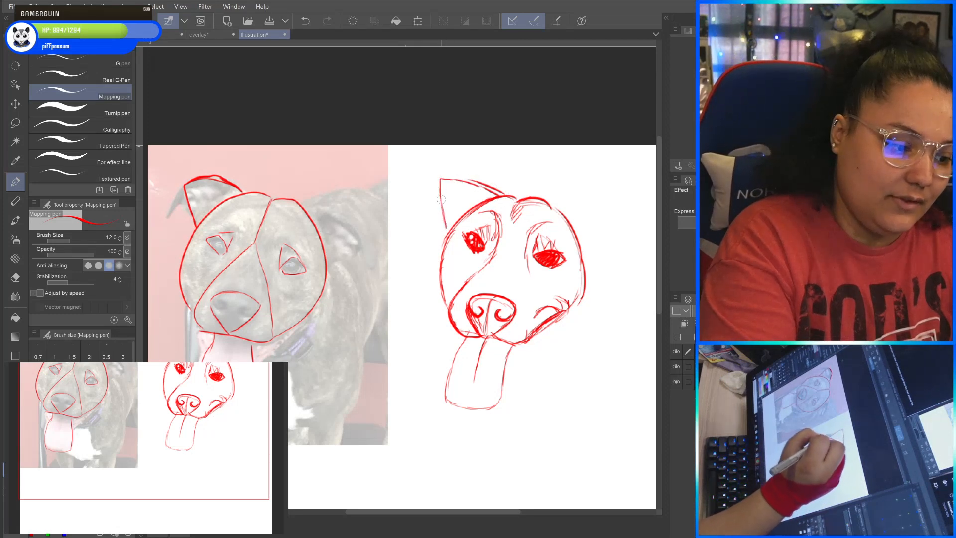
mouse_move(441, 181)
mouse_down()
mouse_move(421, 213)
mouse_move(439, 198)
mouse_up()
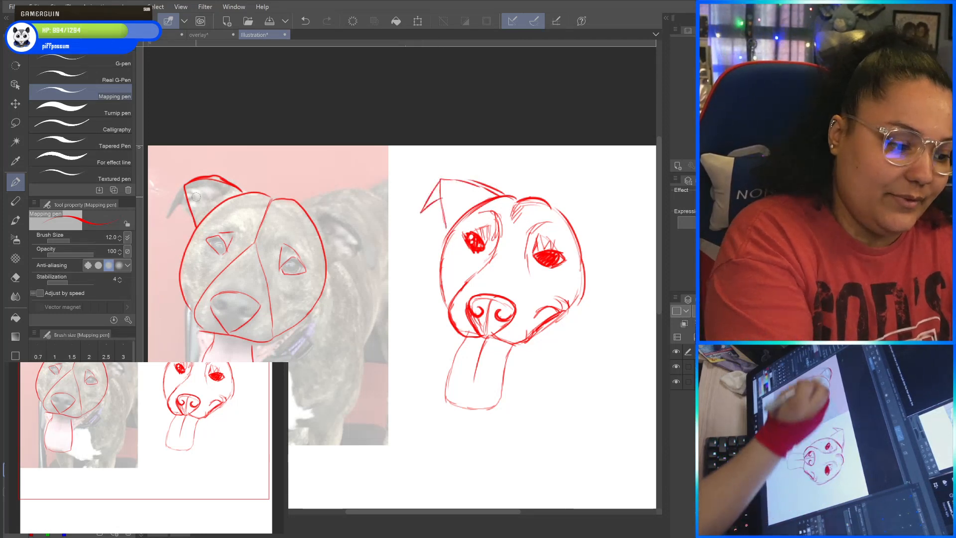
mouse_move(185, 187)
mouse_down()
mouse_move(163, 221)
mouse_move(188, 203)
mouse_up()
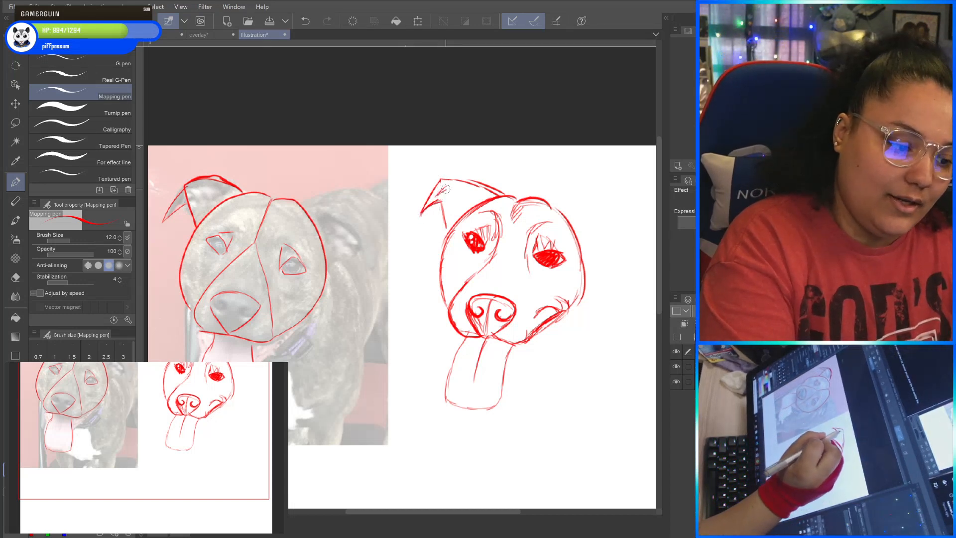
mouse_move(446, 187)
mouse_down()
mouse_move(483, 202)
mouse_move(450, 223)
mouse_up()
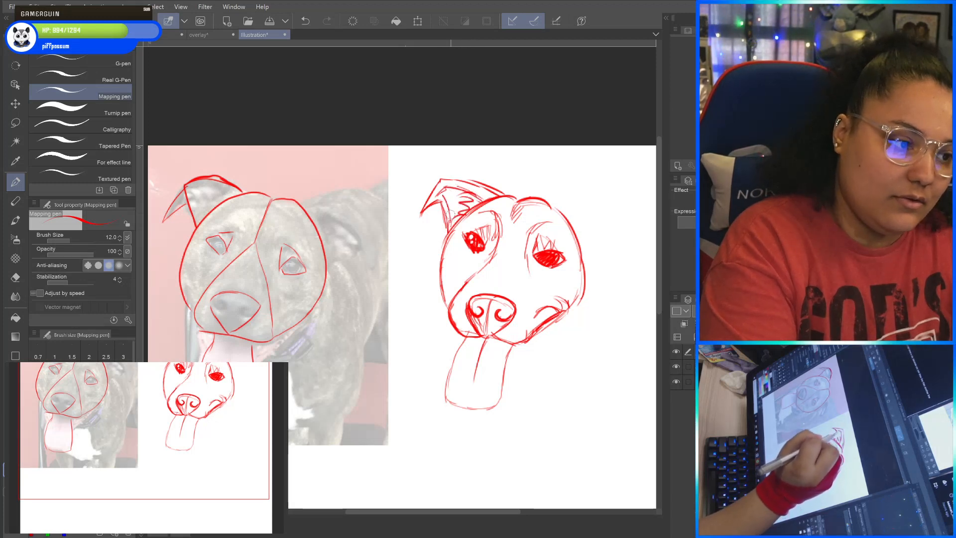
Darken the sketched tongue's outline, hatch its base beneath the mouth, and add the lower lip line beside the left muzzle.
drag(548, 374, 560, 350)
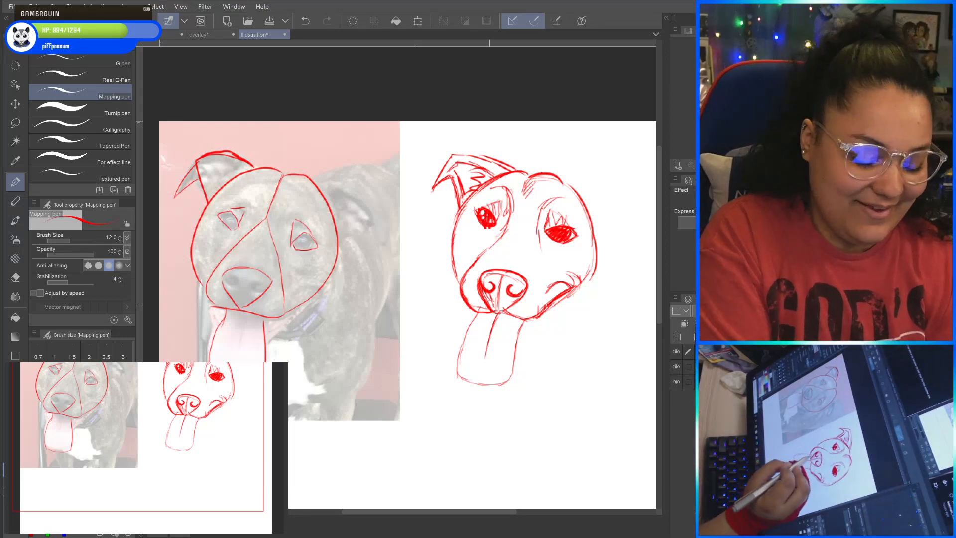
mouse_move(481, 314)
mouse_down()
mouse_move(461, 373)
mouse_move(484, 395)
mouse_move(508, 377)
mouse_move(529, 320)
mouse_move(514, 361)
mouse_move(501, 327)
mouse_move(483, 348)
mouse_up()
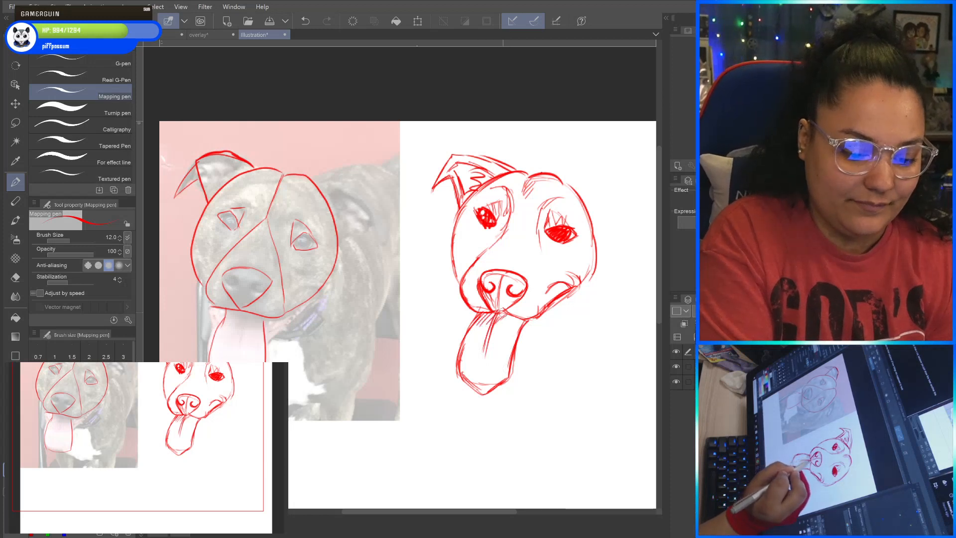
drag(515, 317, 507, 327)
drag(520, 319, 515, 337)
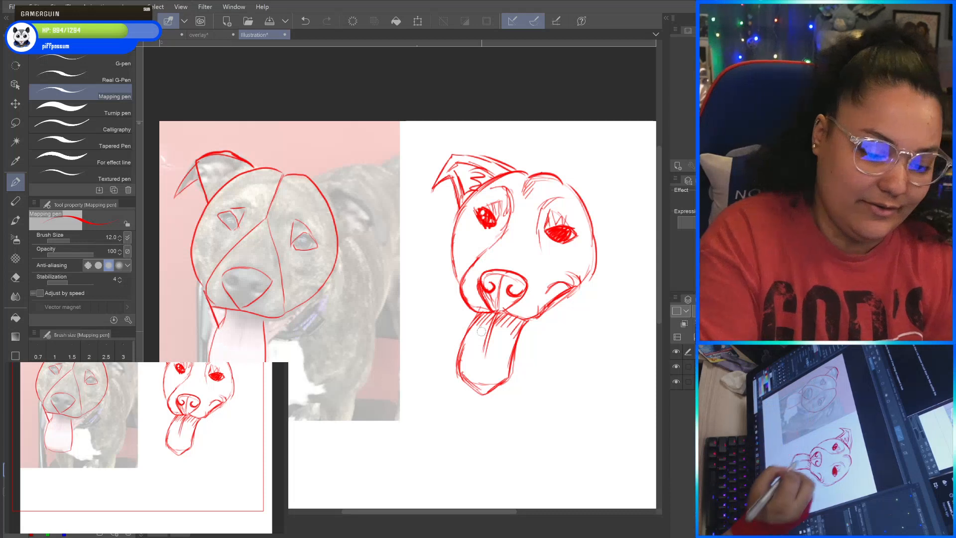
drag(462, 299, 466, 320)
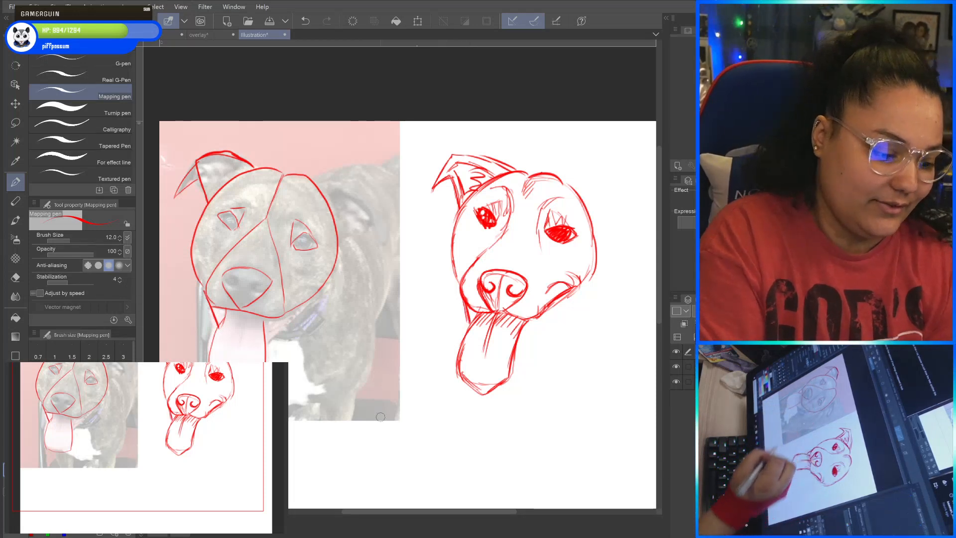
Trace the lower jaw line from the right cheek to the tongue on the photo and copy it onto the sketch.
drag(301, 316, 272, 347)
drag(327, 287, 295, 319)
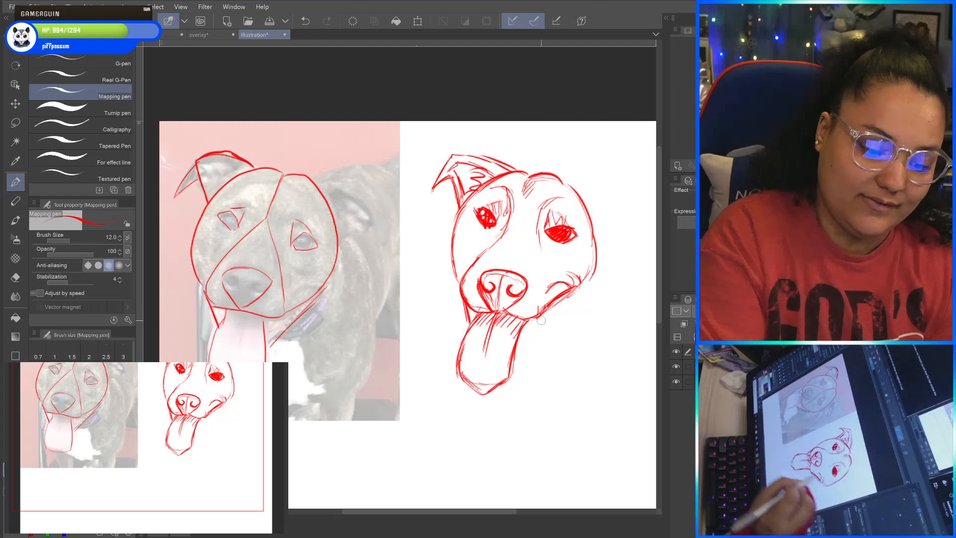
drag(532, 331, 518, 345)
drag(584, 285, 518, 348)
drag(587, 282, 521, 346)
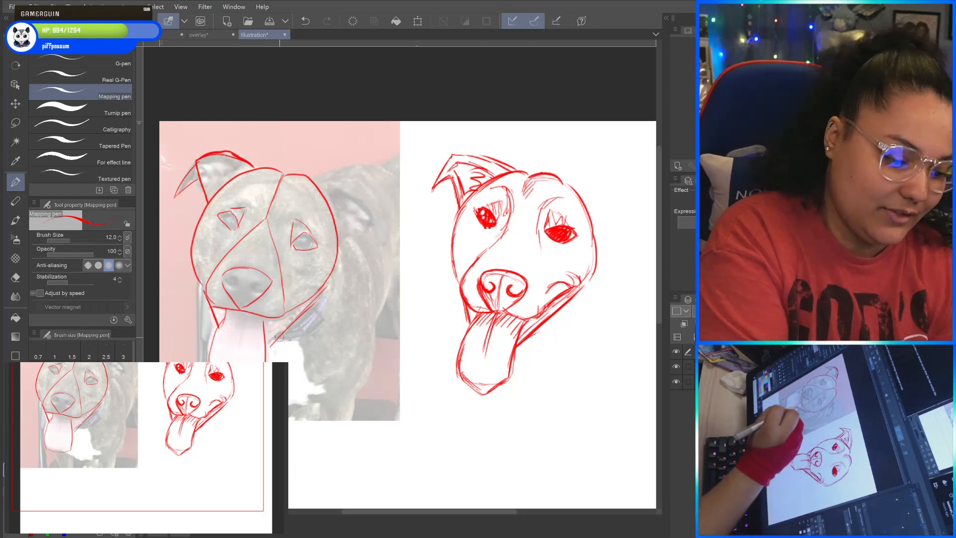
Trace the outer jaw shape above the collar on the photo and add the matching angular contour below the sketch's right cheek.
drag(310, 319, 278, 342)
mouse_move(328, 294)
mouse_down()
mouse_move(318, 312)
mouse_move(271, 344)
mouse_up()
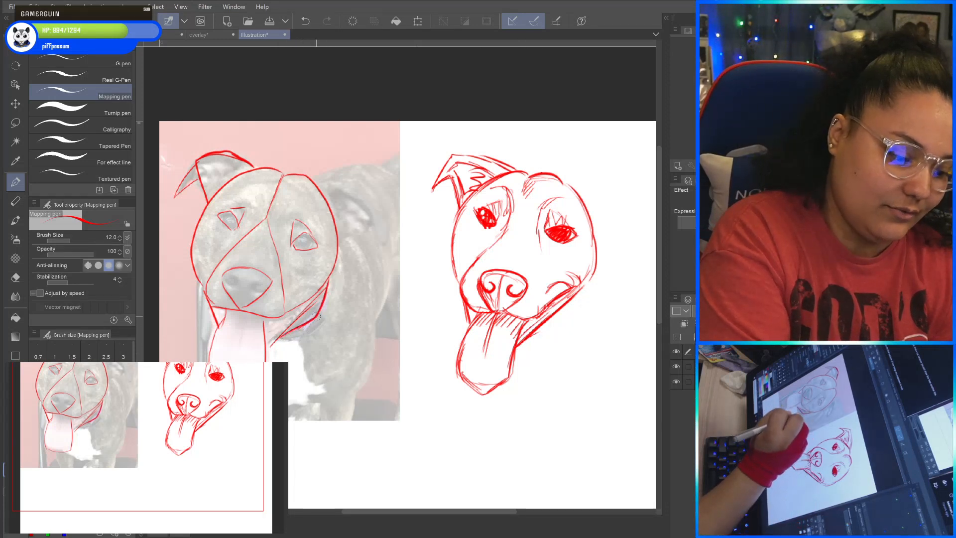
drag(567, 320, 533, 335)
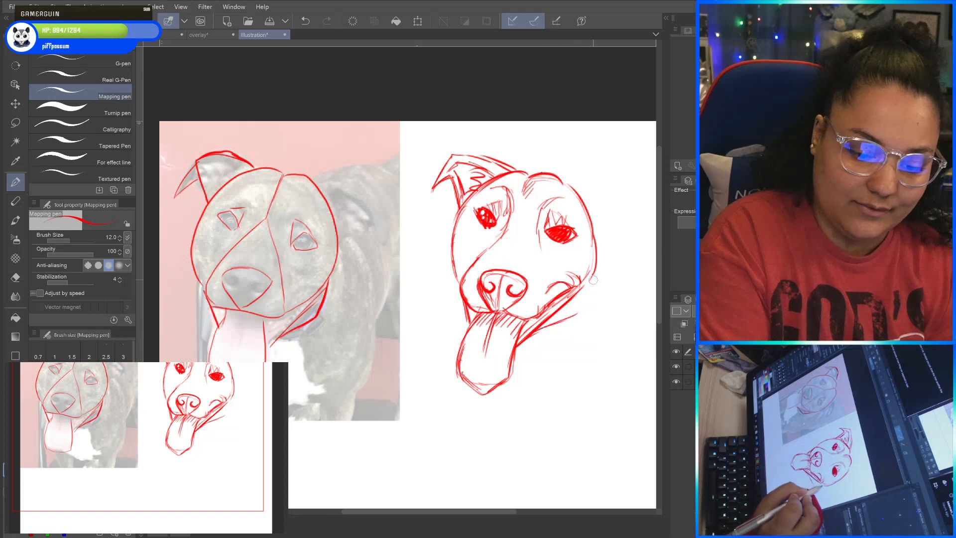
drag(589, 283, 573, 316)
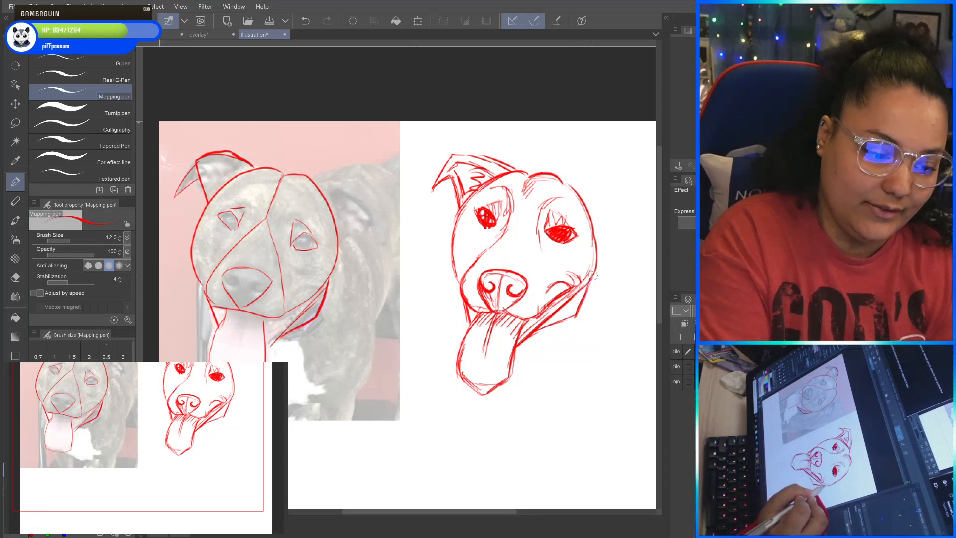
Shade the sketch's mouth corner with heavy strokes and hatch the area between the mouth and the outer jaw.
mouse_move(582, 272)
mouse_down()
mouse_move(570, 301)
mouse_move(571, 277)
mouse_move(547, 318)
mouse_up()
drag(556, 305, 540, 322)
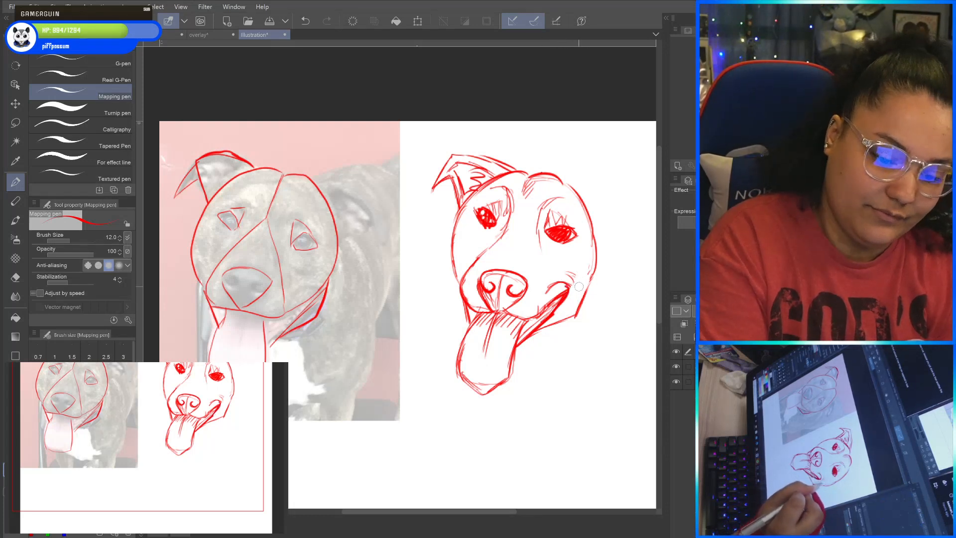
drag(586, 282, 568, 315)
drag(578, 300, 548, 323)
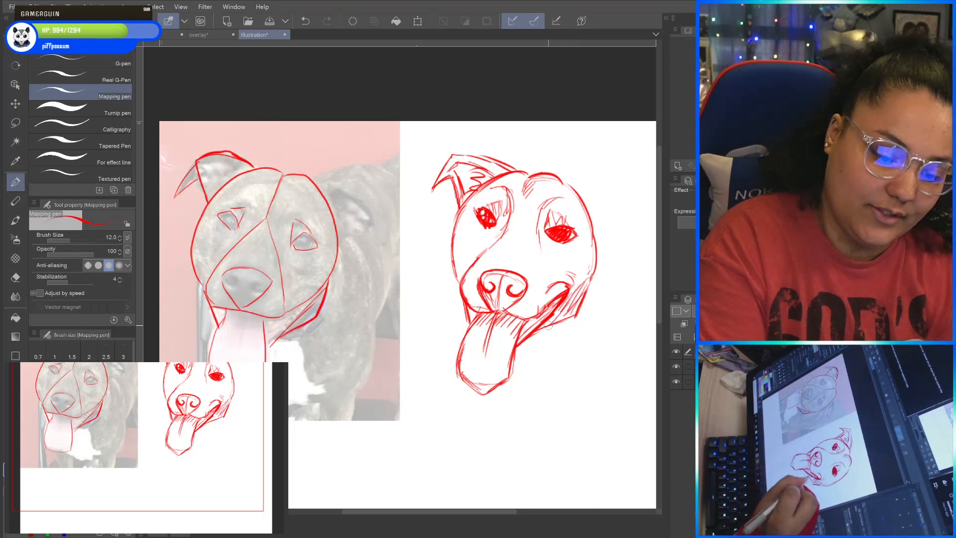
Thicken the sketched head's right outline from the jaw up to the forehead.
drag(589, 290, 601, 244)
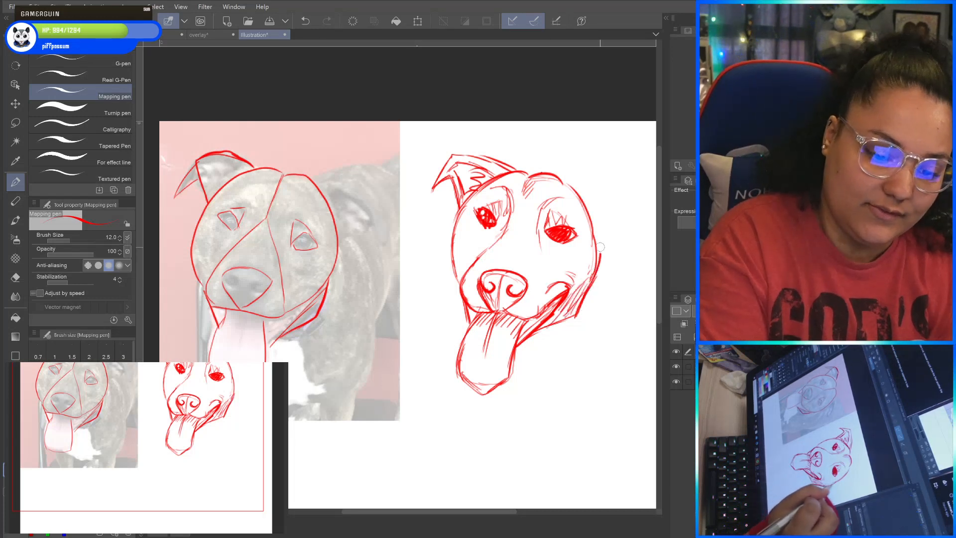
drag(579, 193, 593, 215)
drag(562, 320, 554, 327)
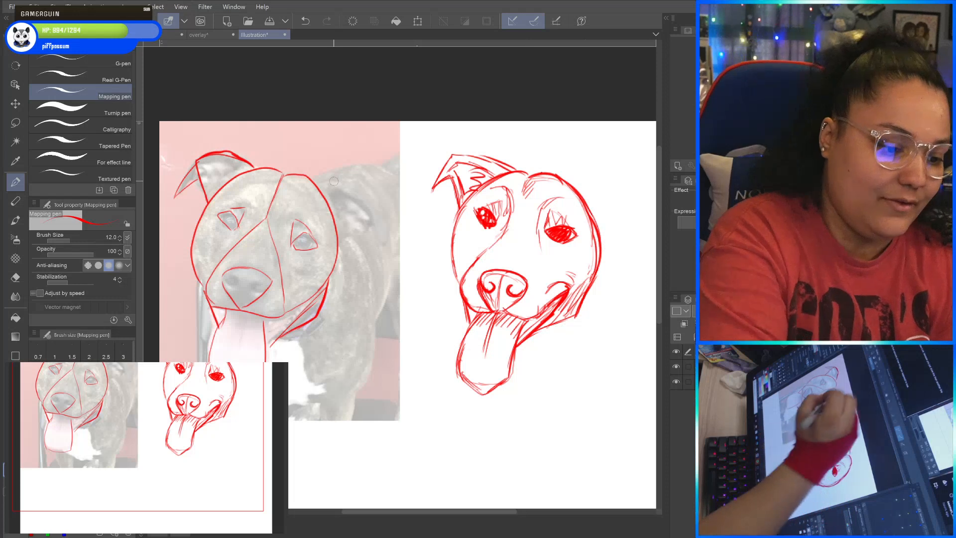
Trace the right ear and its folded flap on the photo, and copy them onto the sketch with jagged inner fur strokes.
drag(315, 182, 365, 190)
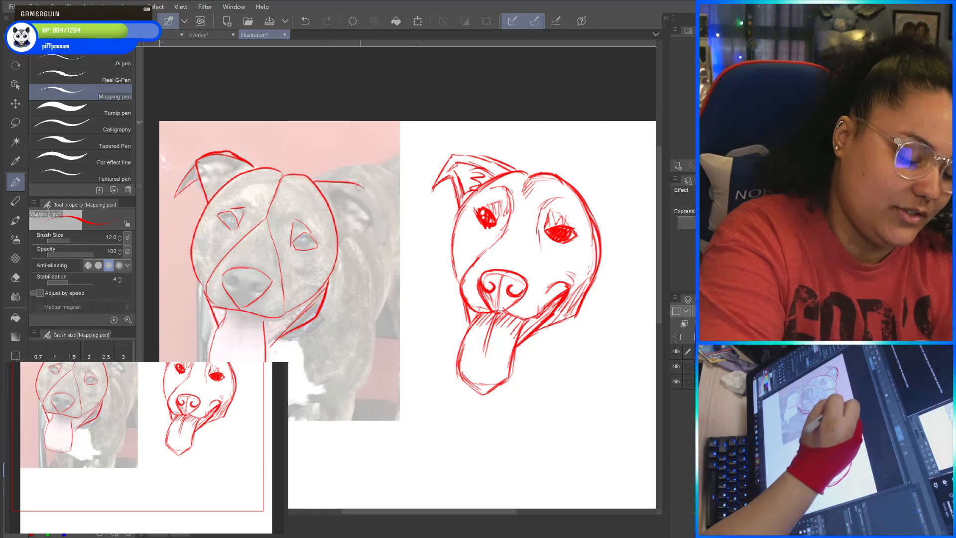
mouse_move(342, 242)
mouse_down()
mouse_move(376, 229)
mouse_move(360, 184)
mouse_move(367, 205)
mouse_move(369, 187)
mouse_move(392, 209)
mouse_move(388, 198)
mouse_move(381, 248)
mouse_up()
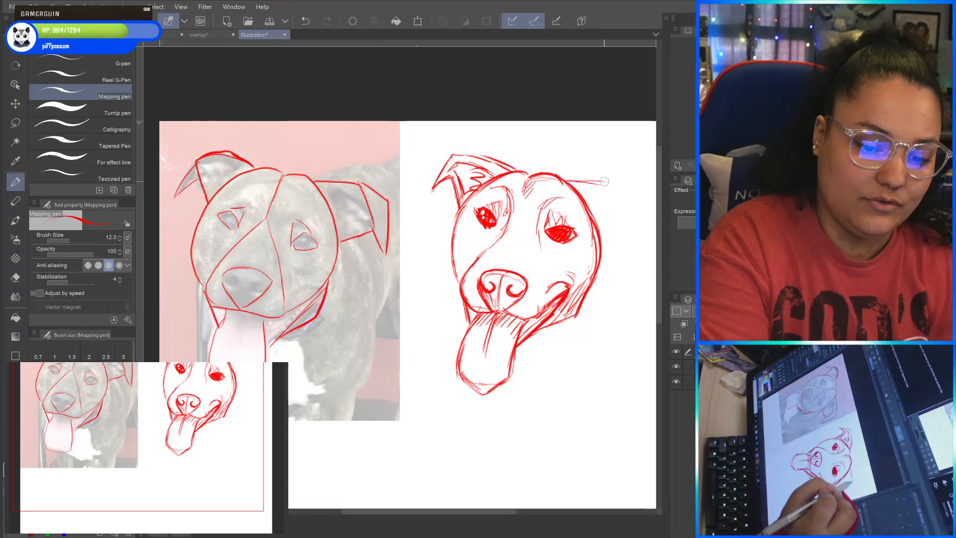
drag(608, 182, 613, 210)
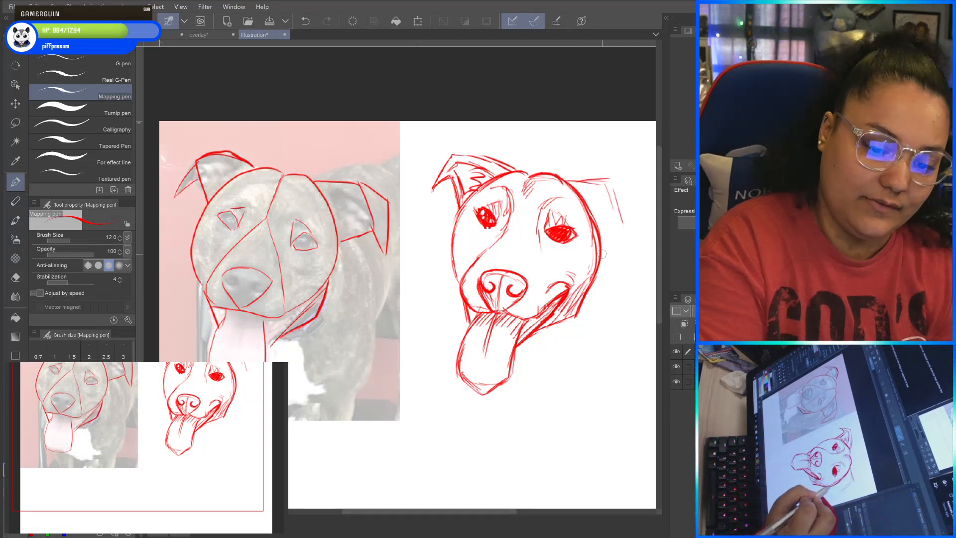
mouse_move(602, 253)
mouse_down()
mouse_move(626, 226)
mouse_move(589, 248)
mouse_move(595, 269)
mouse_up()
mouse_move(595, 269)
mouse_down()
mouse_move(600, 214)
mouse_move(571, 188)
mouse_up()
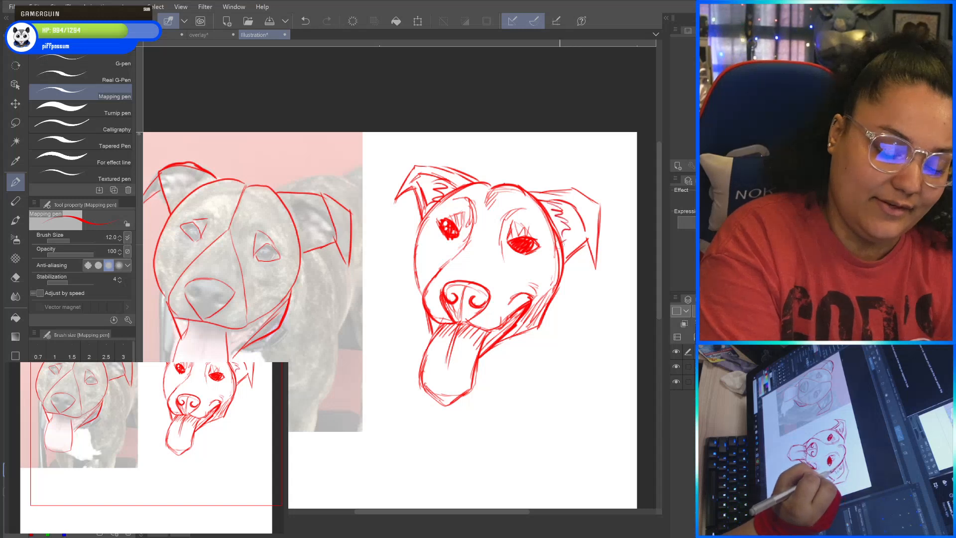
Add short fur strokes below the sketch's right eye and across the muzzle bridge, and reinforce the left head outline.
drag(615, 237, 635, 244)
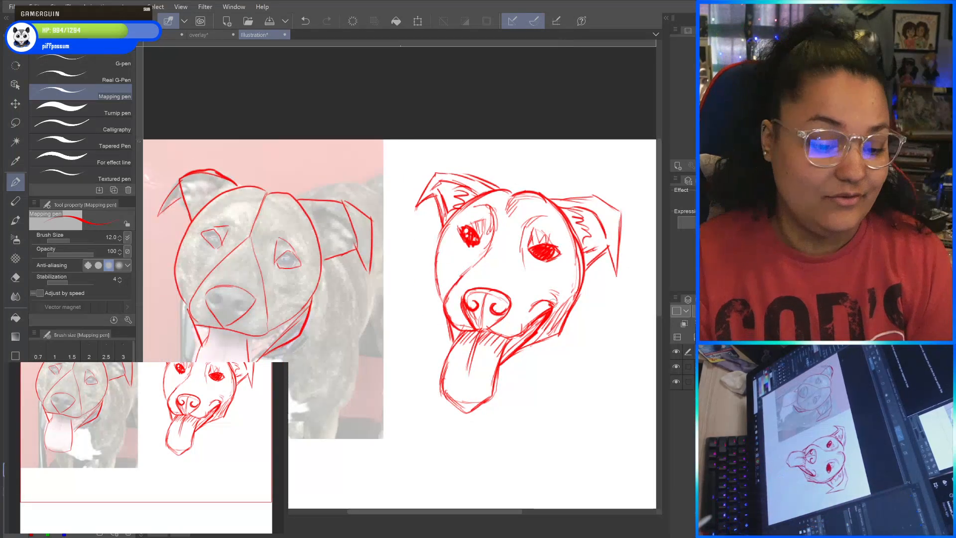
drag(524, 256, 535, 279)
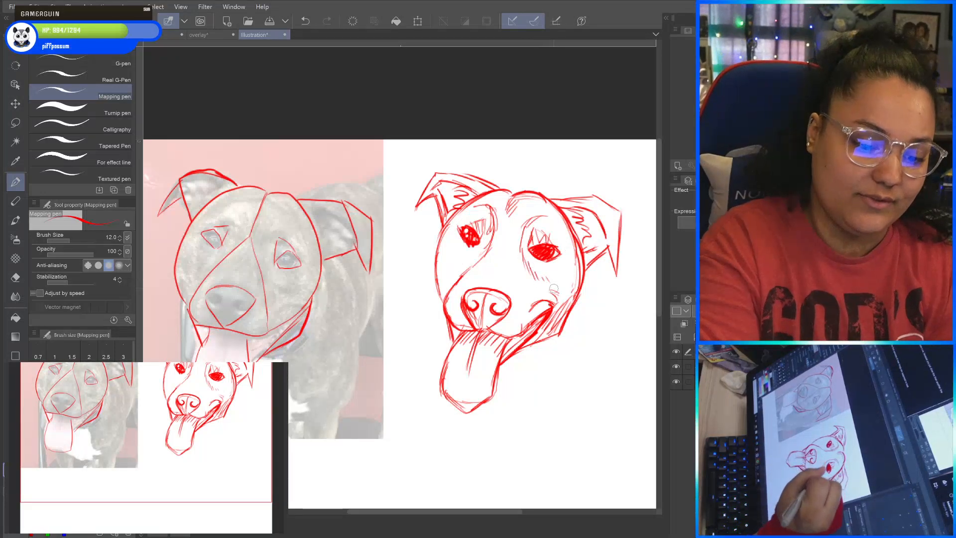
drag(470, 270, 519, 263)
drag(483, 259, 511, 257)
drag(491, 251, 510, 257)
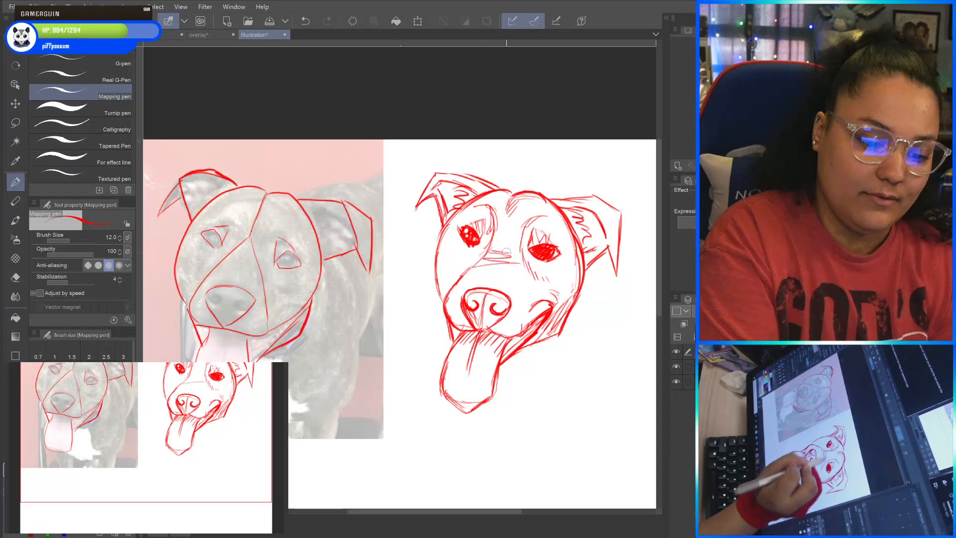
mouse_move(444, 300)
mouse_down()
mouse_move(435, 275)
mouse_move(448, 215)
mouse_up()
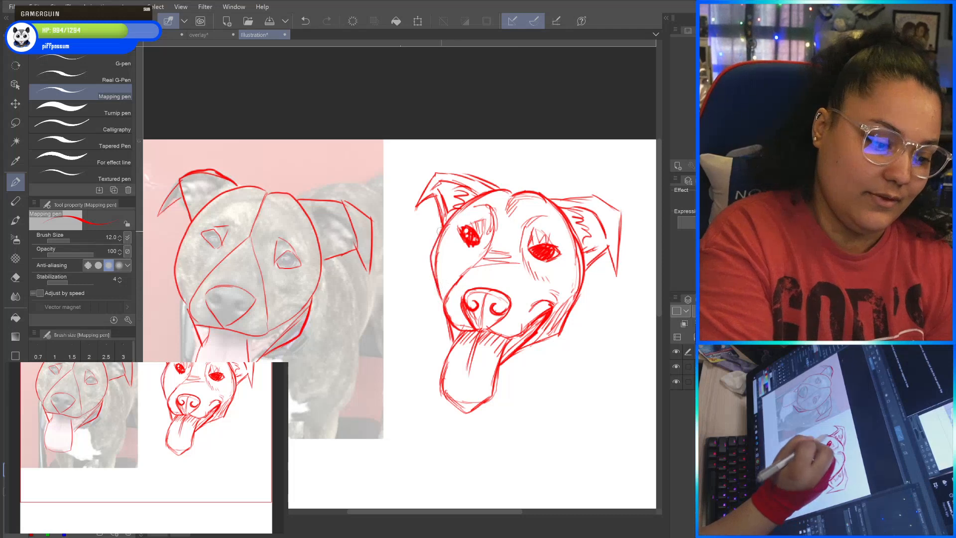
Draw a thick, dark band under the sketch's jaw, running from the tongue up along the right cheek.
drag(602, 367, 624, 328)
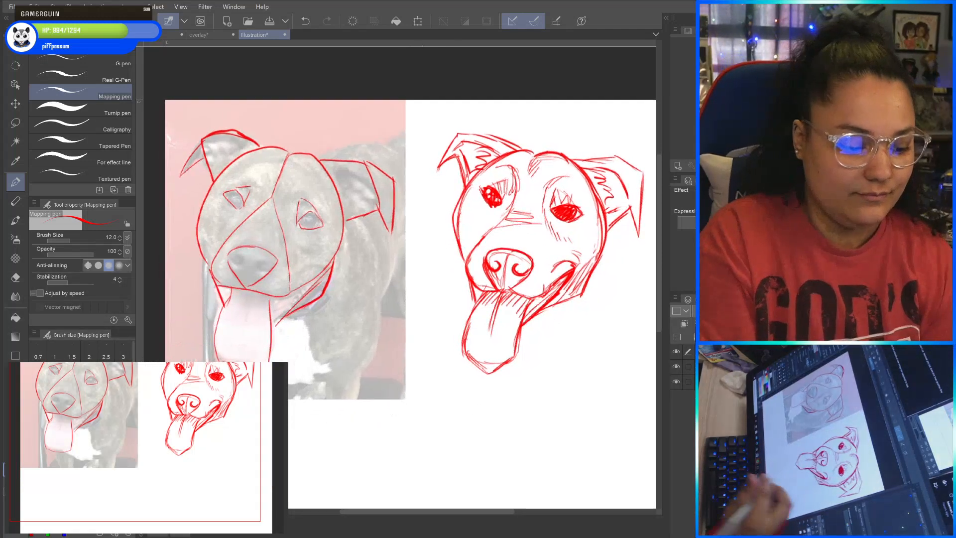
drag(539, 318, 589, 305)
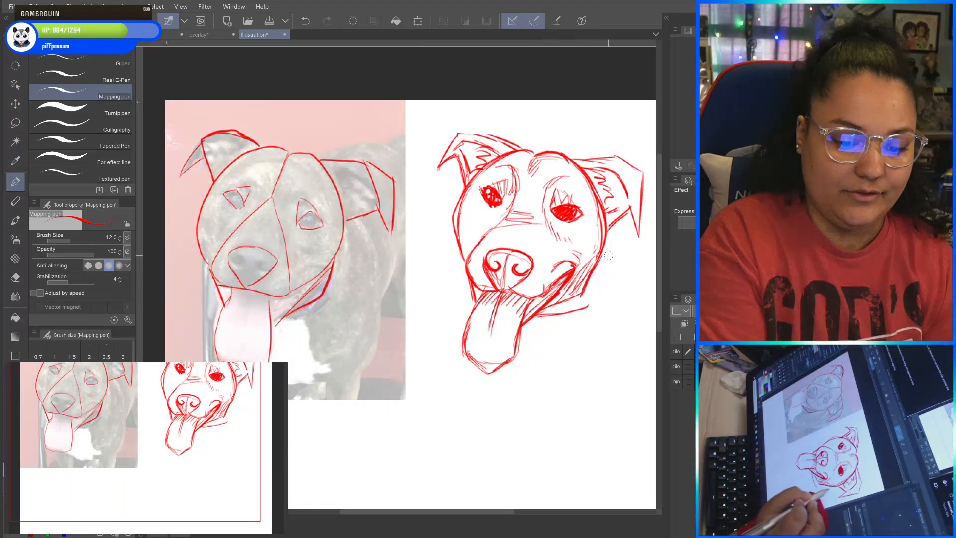
mouse_move(606, 239)
mouse_down()
mouse_move(601, 287)
mouse_move(560, 313)
mouse_up()
mouse_move(537, 317)
mouse_down()
mouse_move(573, 309)
mouse_move(529, 318)
mouse_move(564, 313)
mouse_move(582, 301)
mouse_move(537, 314)
mouse_move(587, 291)
mouse_up()
drag(600, 244, 580, 298)
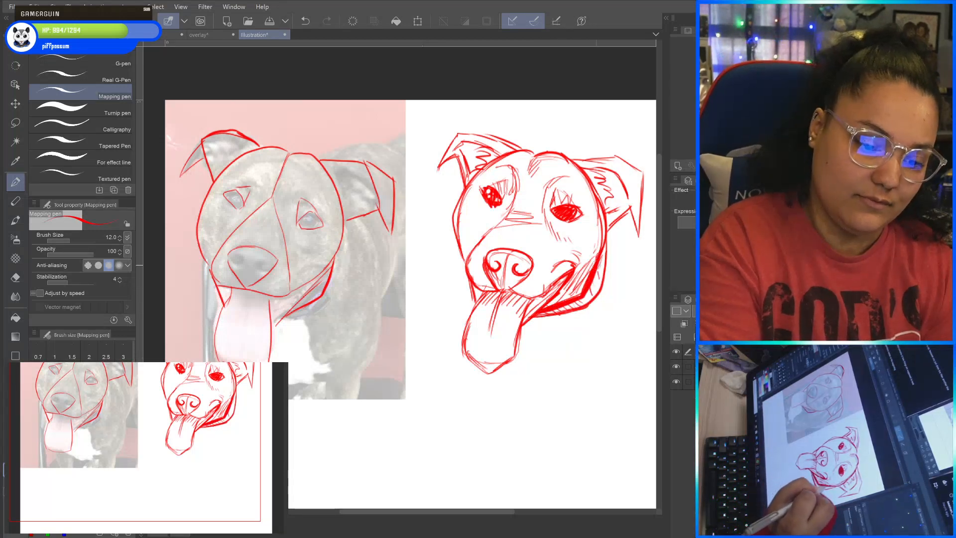
Lasso the guide lines traced over the reference photo, delete them and clear the selection.
drag(525, 419, 561, 421)
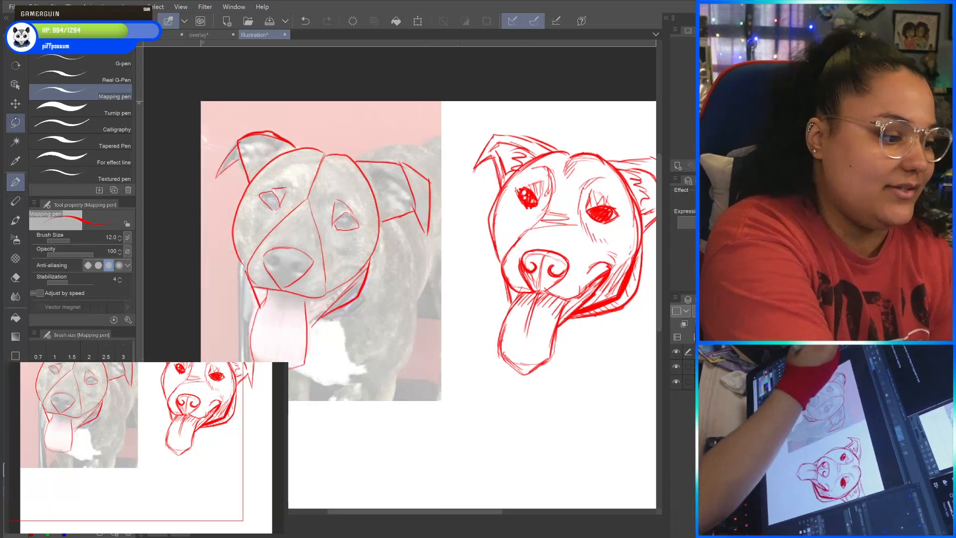
click(15, 123)
mouse_move(427, 156)
mouse_down()
mouse_move(294, 402)
mouse_move(369, 107)
mouse_move(434, 147)
mouse_up()
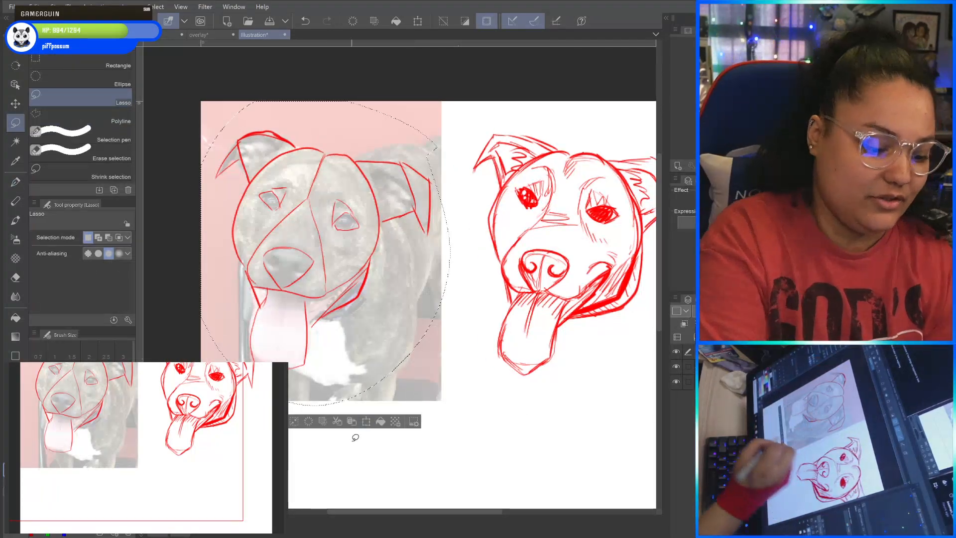
key(Delete)
mouse_move(525, 420)
mouse_down()
mouse_move(499, 431)
mouse_move(525, 420)
mouse_up()
click(211, 433)
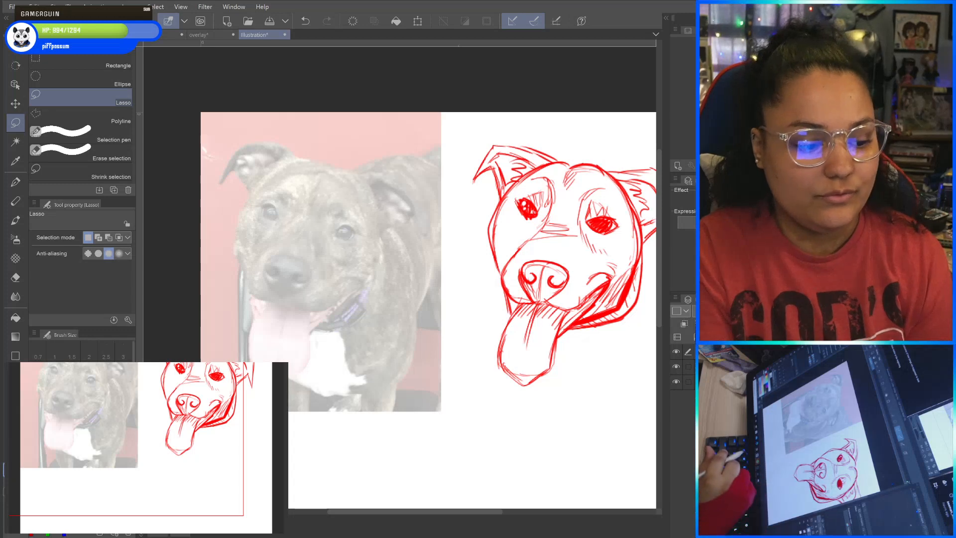
Trace simple guide shapes on the photo for the left eye, the left side of the head, the muzzle and the nose.
drag(498, 420, 527, 421)
scroll(297, 223, up, 4)
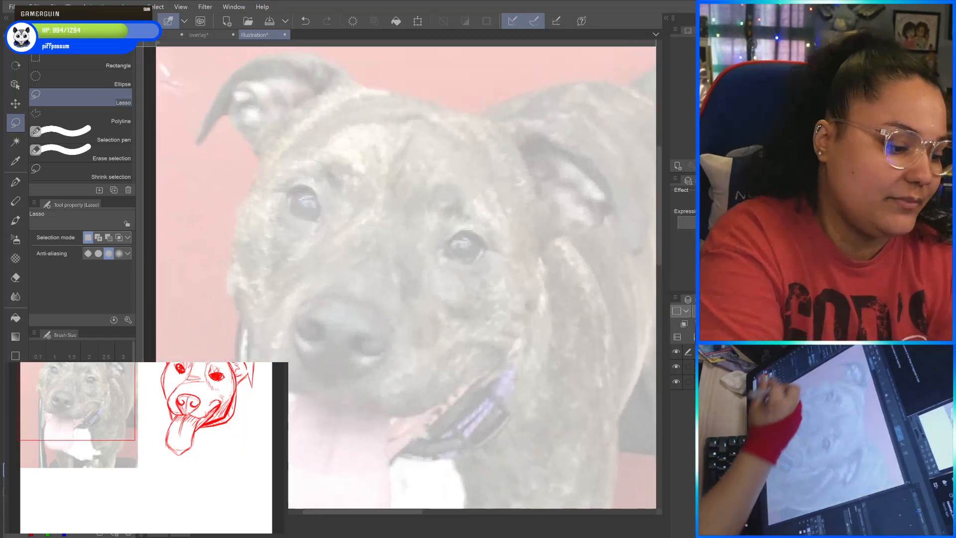
key(p)
mouse_move(284, 189)
mouse_down()
mouse_move(308, 185)
mouse_move(326, 222)
mouse_move(289, 206)
mouse_move(285, 189)
mouse_move(278, 273)
mouse_move(327, 224)
mouse_up()
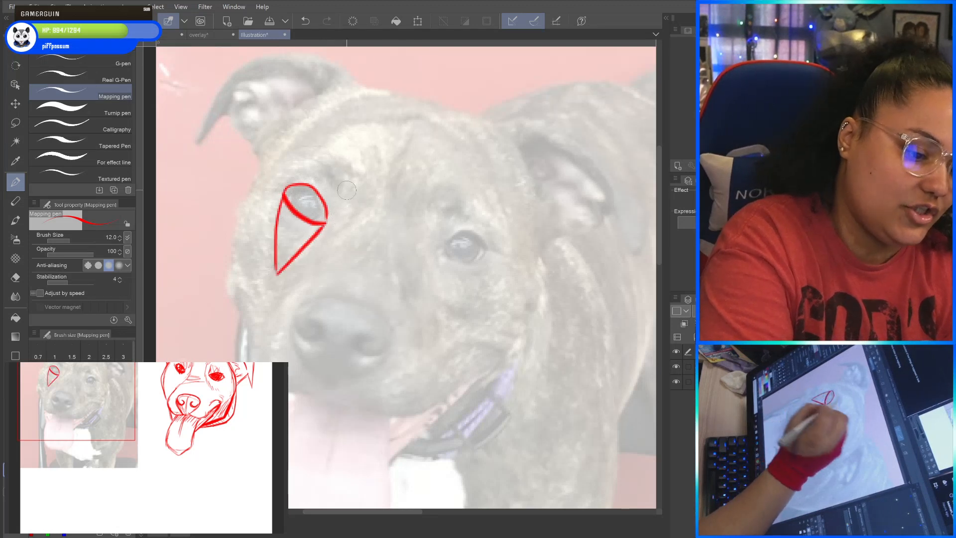
mouse_move(287, 187)
mouse_down()
mouse_move(313, 163)
mouse_move(371, 175)
mouse_move(329, 218)
mouse_up()
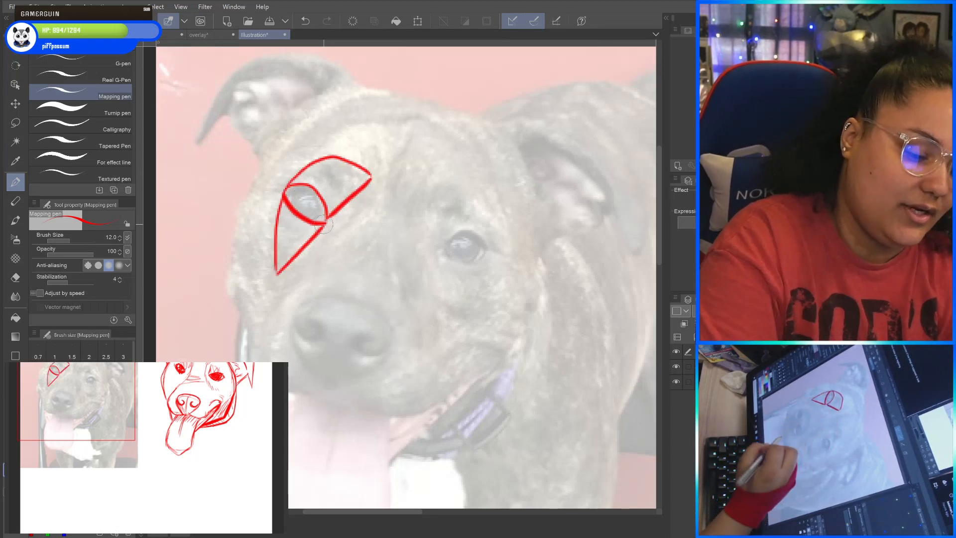
mouse_move(379, 199)
mouse_down()
mouse_move(414, 101)
mouse_move(393, 91)
mouse_move(274, 135)
mouse_move(226, 272)
mouse_move(258, 339)
mouse_up()
mouse_move(333, 395)
mouse_down()
mouse_move(306, 392)
mouse_move(258, 330)
mouse_move(402, 193)
mouse_move(424, 367)
mouse_move(414, 412)
mouse_move(361, 409)
mouse_move(298, 358)
mouse_move(318, 299)
mouse_move(401, 337)
mouse_move(368, 375)
mouse_move(320, 397)
mouse_up()
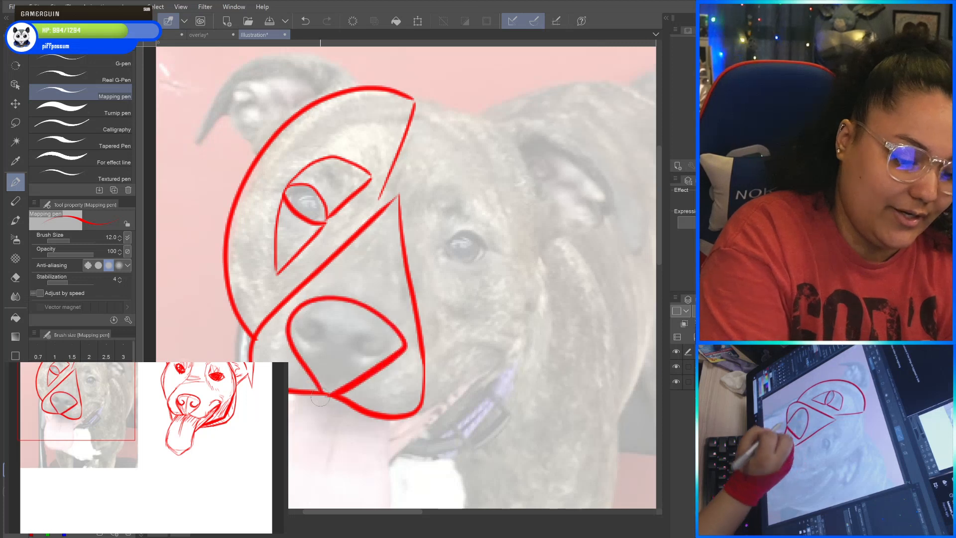
Trace the right eye, cheek triangle, mouth corner and jaw on the photo, and close the right side of the head outline.
mouse_move(442, 256)
mouse_down()
mouse_move(499, 261)
mouse_move(461, 269)
mouse_move(439, 255)
mouse_up()
mouse_move(431, 252)
mouse_down()
mouse_move(428, 235)
mouse_move(451, 189)
mouse_move(491, 243)
mouse_move(443, 270)
mouse_move(471, 294)
mouse_move(500, 268)
mouse_up()
mouse_move(435, 300)
mouse_down()
mouse_move(442, 358)
mouse_move(473, 343)
mouse_move(505, 353)
mouse_move(445, 352)
mouse_move(435, 299)
mouse_up()
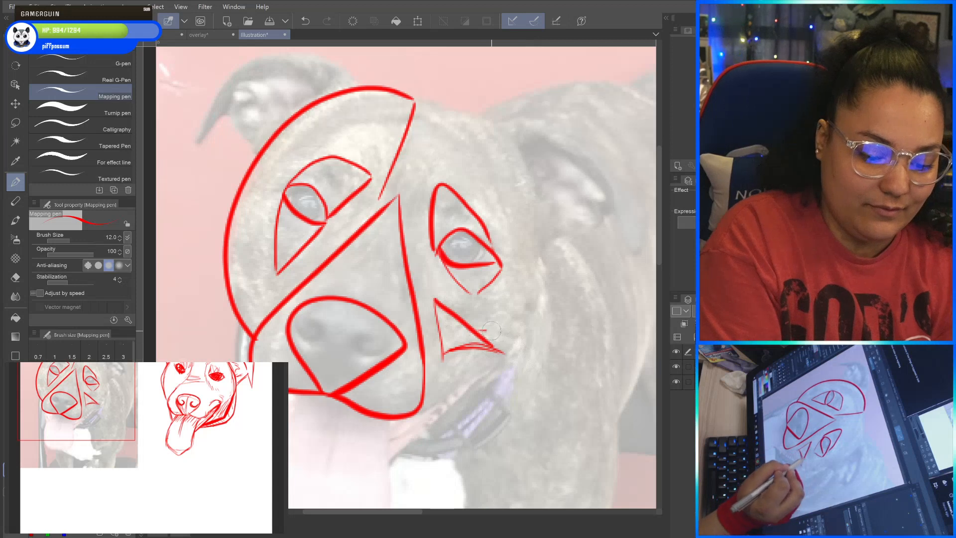
drag(491, 331, 512, 352)
drag(422, 406, 517, 346)
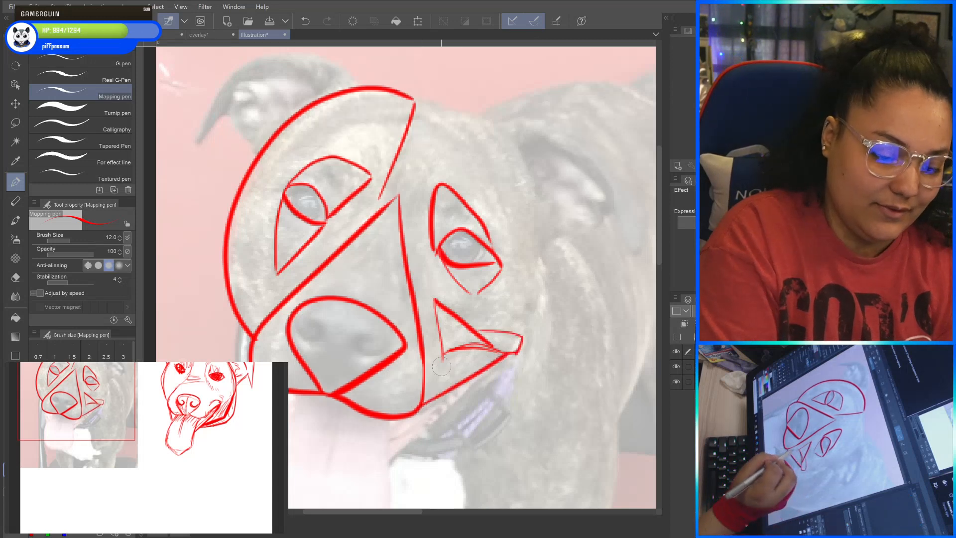
drag(436, 302, 399, 195)
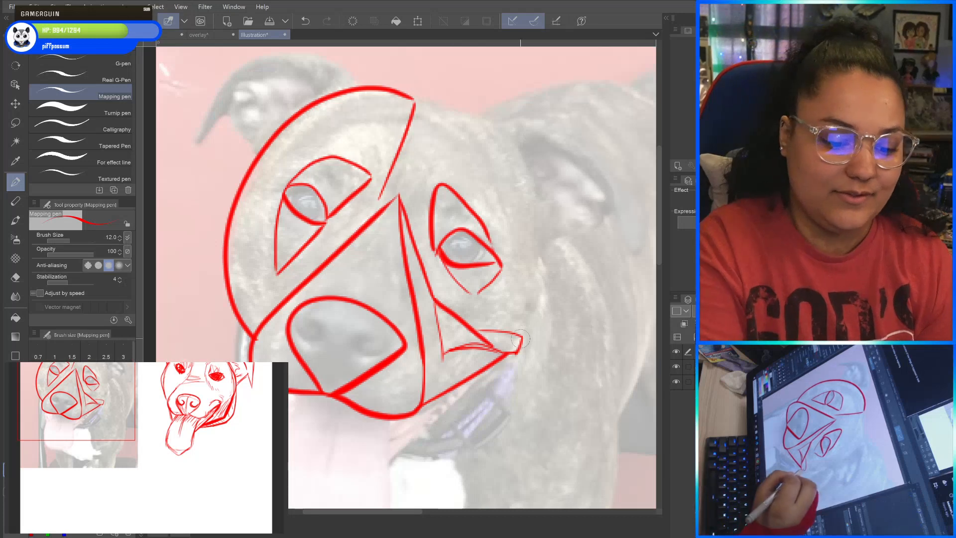
mouse_move(521, 340)
mouse_down()
mouse_move(541, 273)
mouse_move(540, 225)
mouse_move(508, 145)
mouse_move(417, 98)
mouse_up()
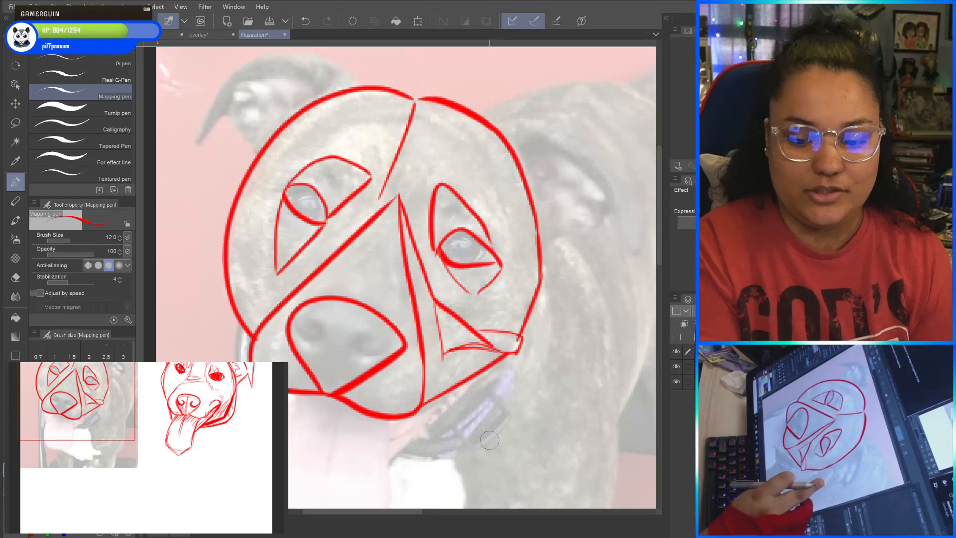
Lasso the red guide shapes on the reference photo, delete them and clear the selection.
scroll(490, 440, down, 5)
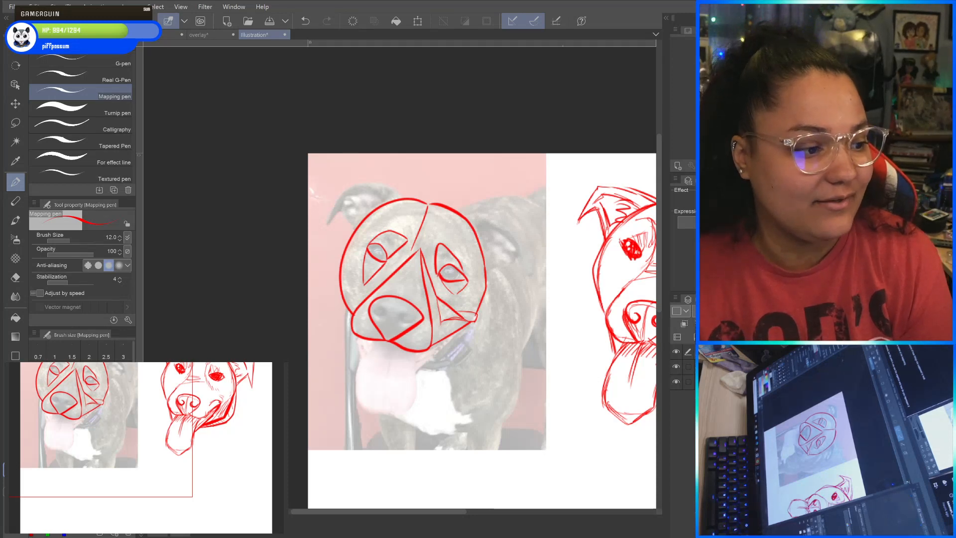
mouse_move(618, 424)
mouse_down()
mouse_move(451, 402)
mouse_move(476, 303)
mouse_move(541, 347)
mouse_move(364, 242)
mouse_up()
click(16, 142)
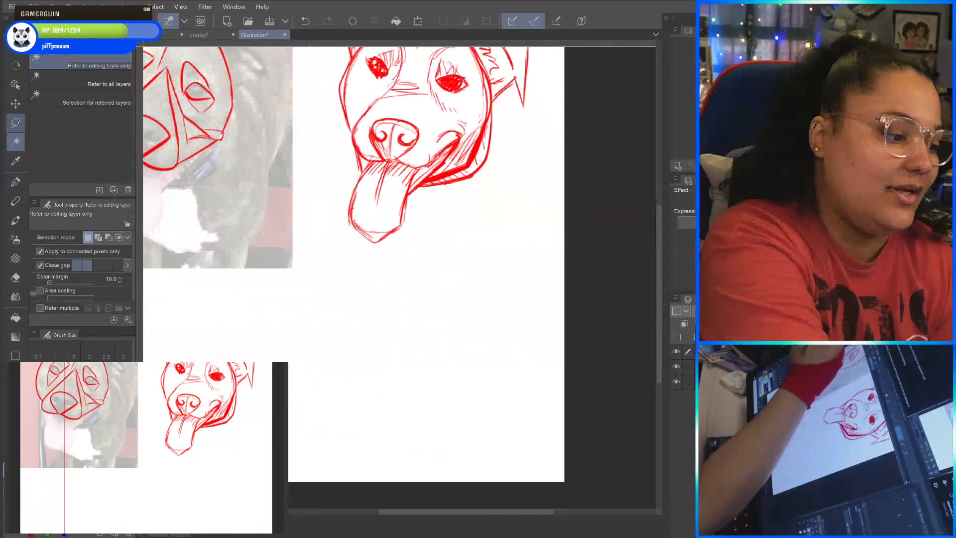
click(16, 123)
mouse_move(274, 239)
mouse_down()
mouse_move(470, 336)
mouse_move(488, 355)
mouse_up()
mouse_move(308, 125)
mouse_down()
mouse_move(427, 102)
mouse_move(315, 116)
mouse_up()
key(Delete)
key(ctrl+d)
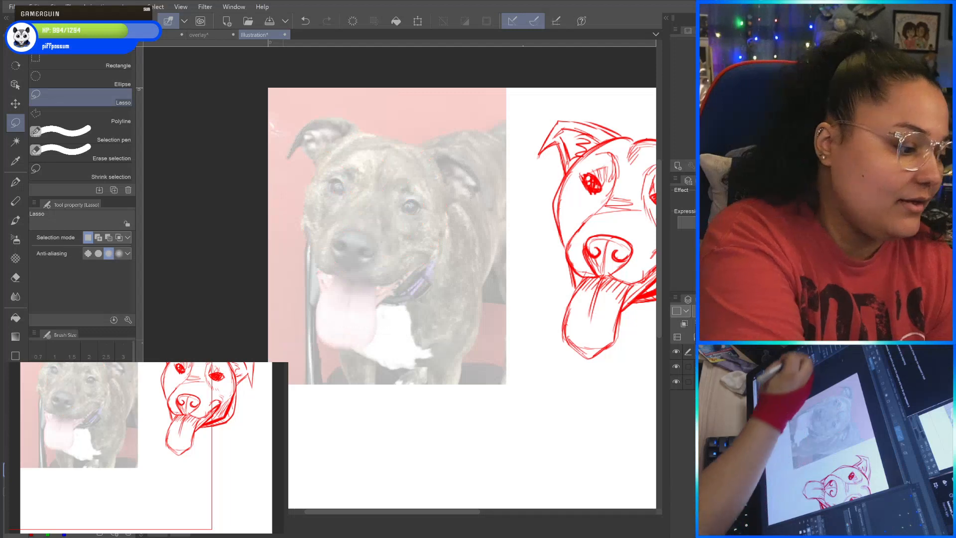
With the Mapping pen, sketch a second dog's head below the first, with a rounded outline, angled jaw and hanging tongue.
key(p)
drag(528, 259, 457, 218)
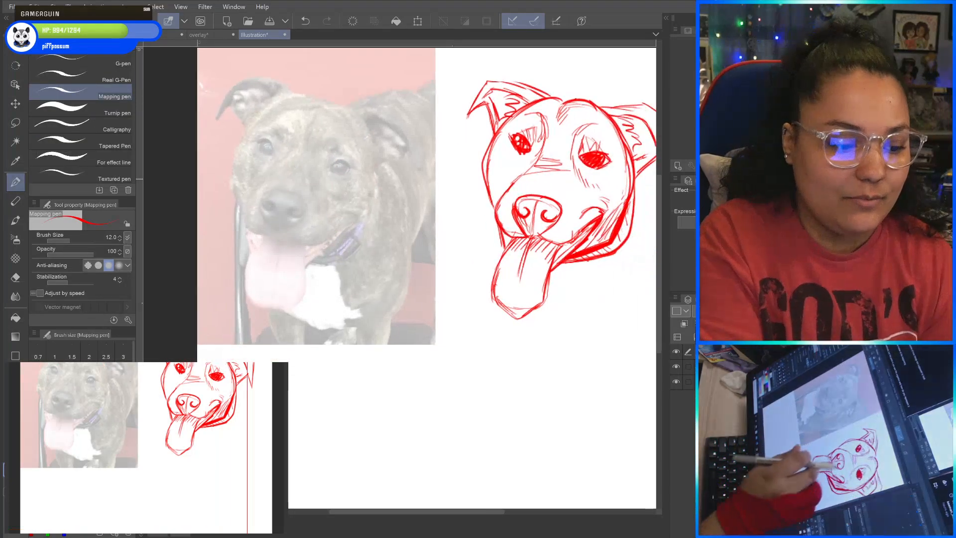
drag(518, 182, 483, 179)
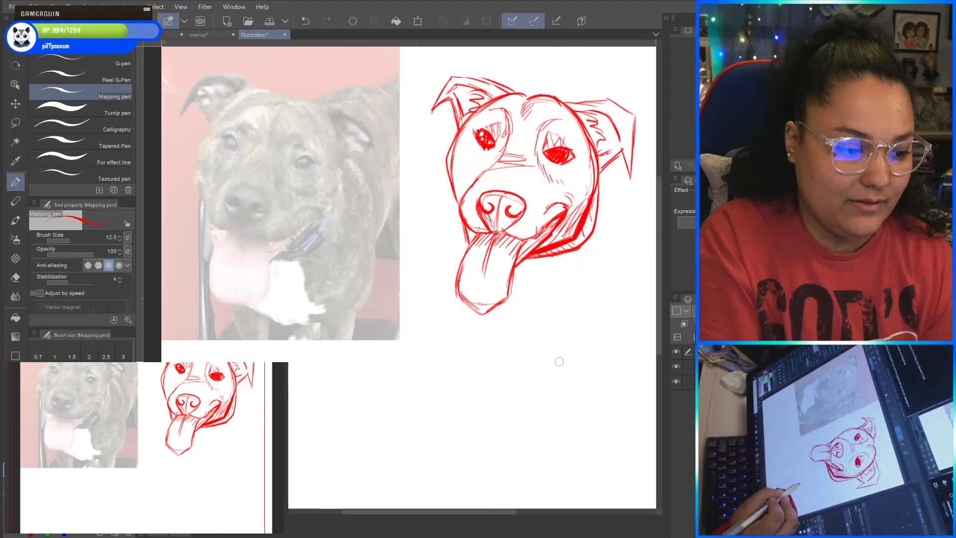
mouse_move(570, 355)
mouse_down()
mouse_move(532, 368)
mouse_move(499, 425)
mouse_move(500, 389)
mouse_move(559, 358)
mouse_move(552, 306)
mouse_move(518, 310)
mouse_move(575, 317)
mouse_move(607, 399)
mouse_move(563, 441)
mouse_up()
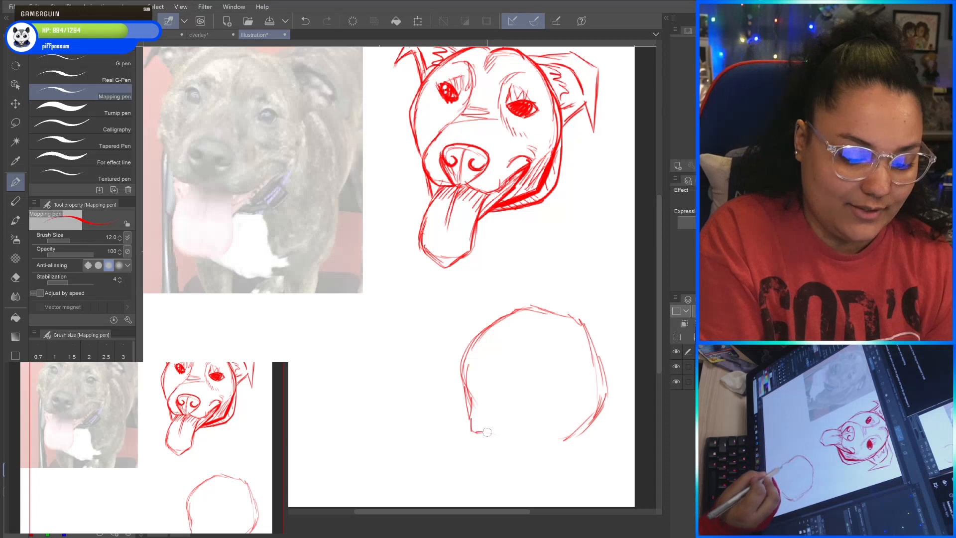
mouse_move(529, 445)
mouse_down()
mouse_move(566, 428)
mouse_move(516, 474)
mouse_up()
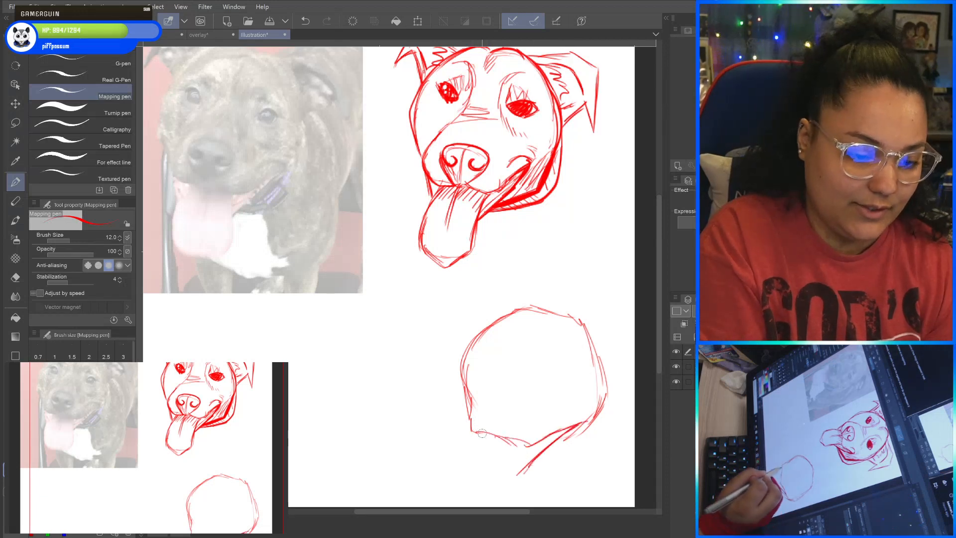
mouse_move(482, 433)
mouse_down()
mouse_move(466, 486)
mouse_move(467, 440)
mouse_up()
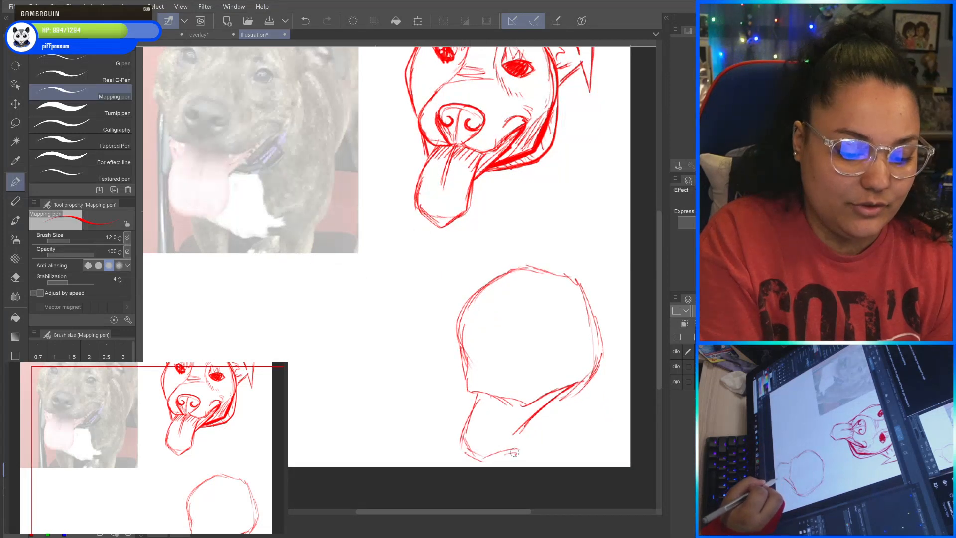
mouse_move(522, 406)
mouse_down()
mouse_move(516, 455)
mouse_move(521, 405)
mouse_move(490, 435)
mouse_up()
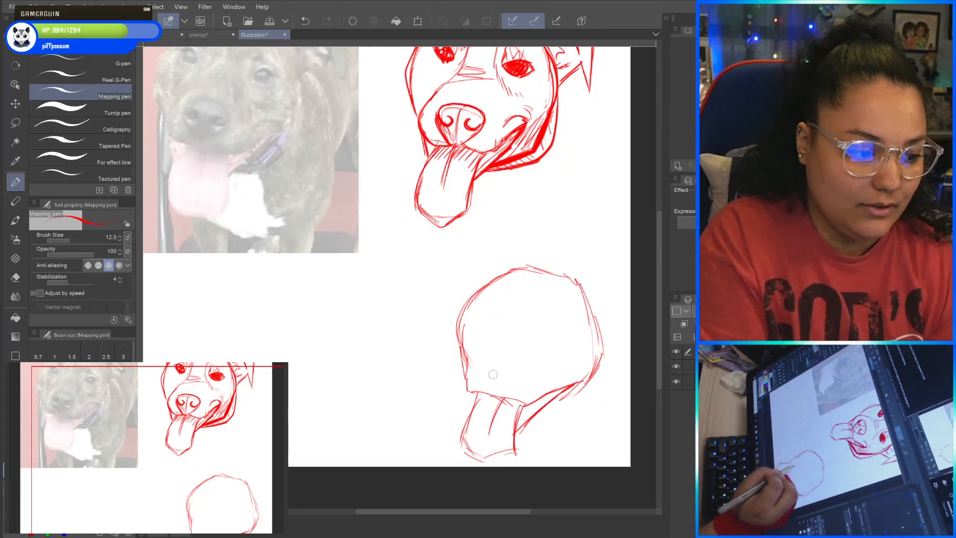
Draw an oval nose with nostrils and two slanted eyes inside the second head outline.
mouse_move(498, 384)
mouse_down()
mouse_move(493, 376)
mouse_move(529, 370)
mouse_move(501, 355)
mouse_move(490, 370)
mouse_up()
drag(515, 371, 518, 371)
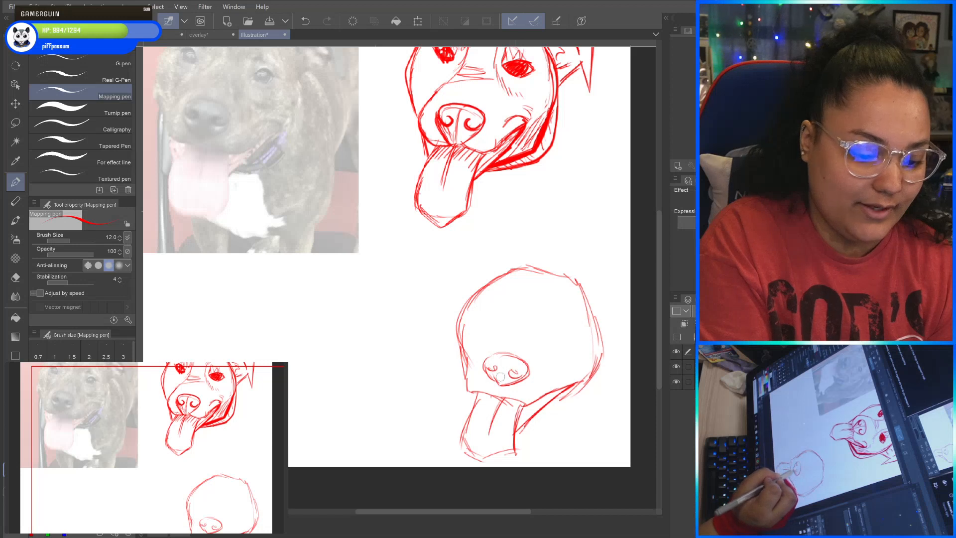
mouse_move(476, 346)
mouse_down()
mouse_move(467, 372)
mouse_move(495, 330)
mouse_move(484, 301)
mouse_up()
mouse_move(492, 306)
mouse_down()
mouse_move(479, 302)
mouse_move(481, 319)
mouse_move(498, 322)
mouse_move(491, 306)
mouse_move(480, 311)
mouse_move(490, 323)
mouse_move(573, 331)
mouse_move(571, 339)
mouse_move(543, 339)
mouse_move(572, 335)
mouse_move(541, 332)
mouse_move(548, 314)
mouse_move(561, 319)
mouse_up()
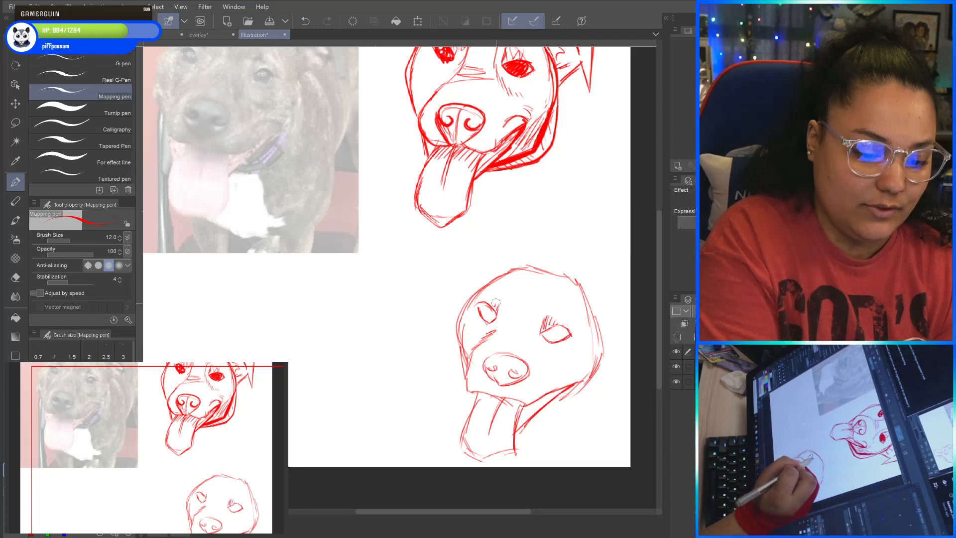
Add brow and forehead curves, short muzzle bridge strokes and pupils to the second head.
drag(498, 314, 516, 292)
mouse_move(510, 285)
mouse_down()
mouse_move(558, 297)
mouse_move(550, 300)
mouse_up()
mouse_move(502, 323)
mouse_down()
mouse_move(513, 335)
mouse_move(564, 341)
mouse_move(569, 333)
mouse_move(553, 329)
mouse_move(562, 332)
mouse_up()
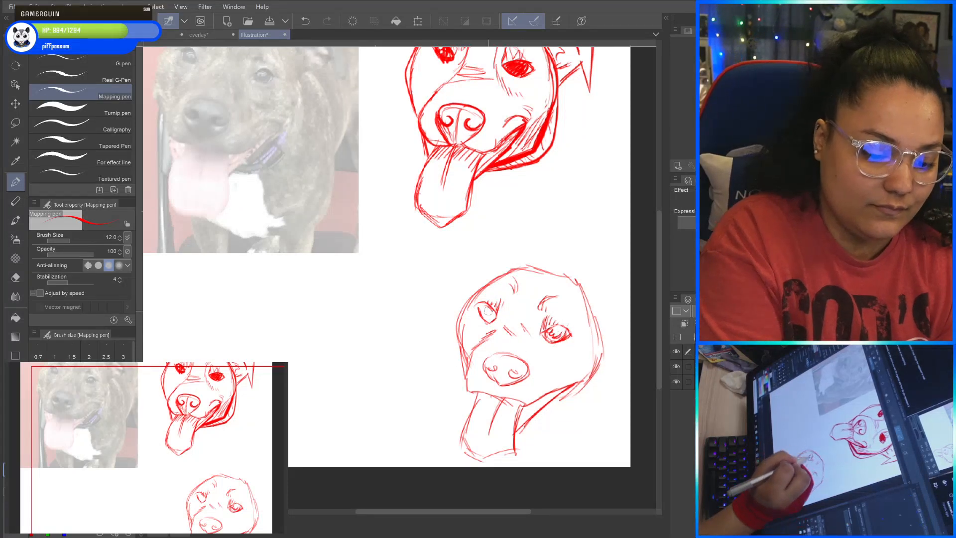
drag(483, 308, 492, 318)
Refine the upper outline of the second head and undo the last few strokes.
scroll(594, 311, down, 3)
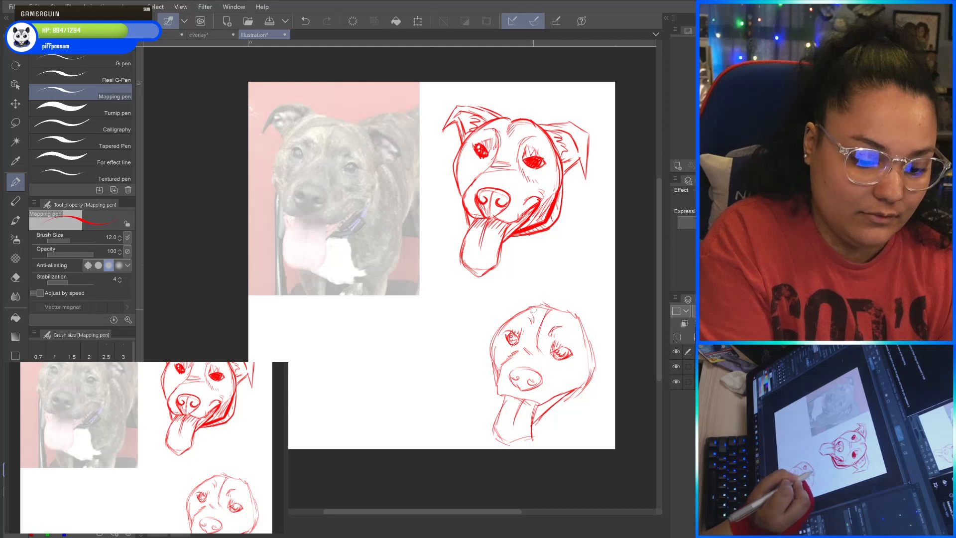
mouse_move(494, 333)
mouse_down()
mouse_move(507, 313)
mouse_move(550, 305)
mouse_up()
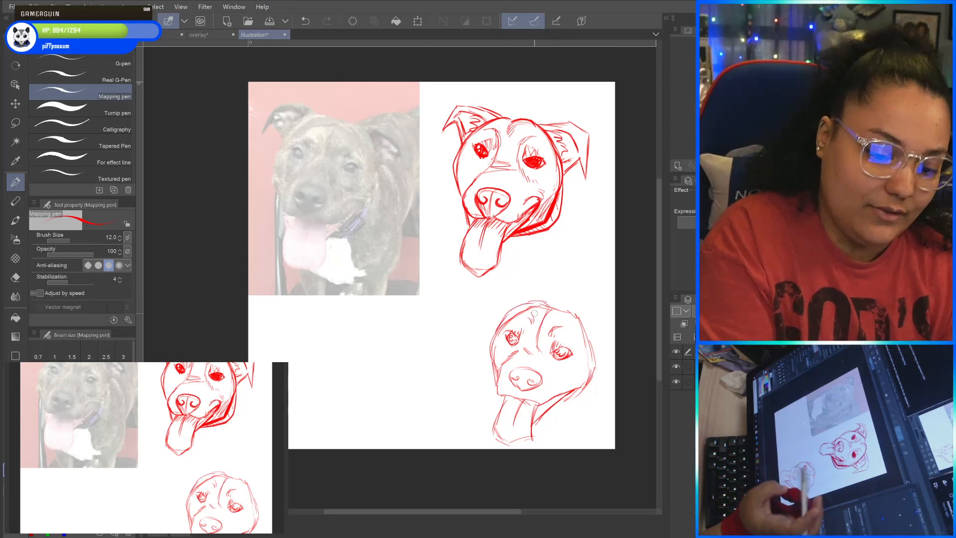
key(ctrl+z)
key(ctrl+z)
key(ctrl+z)
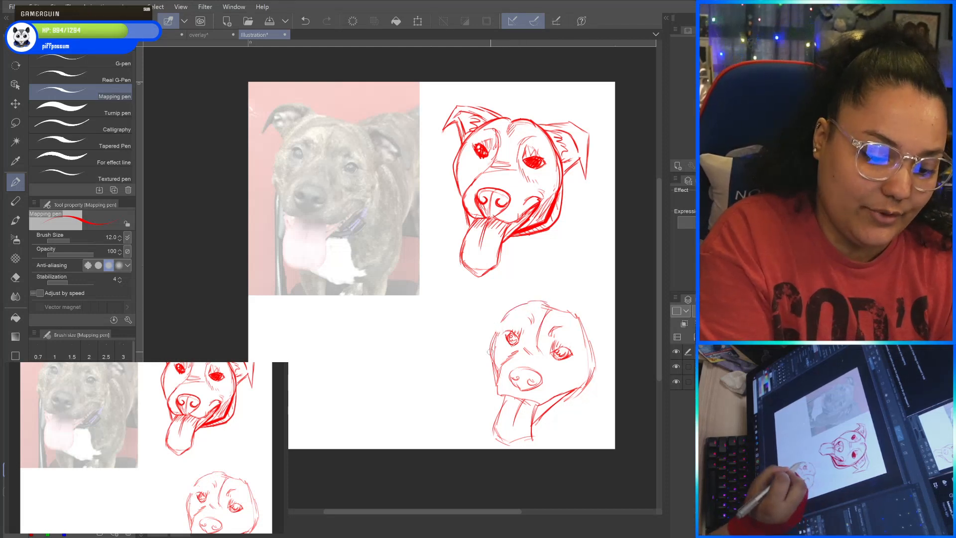
Draw the folded left and right ears on the second head, with short inner ear strokes.
mouse_move(490, 352)
mouse_down()
mouse_move(531, 296)
mouse_move(488, 297)
mouse_move(483, 313)
mouse_move(516, 301)
mouse_move(491, 311)
mouse_move(495, 329)
mouse_move(488, 311)
mouse_move(474, 326)
mouse_move(480, 304)
mouse_move(504, 289)
mouse_move(573, 313)
mouse_up()
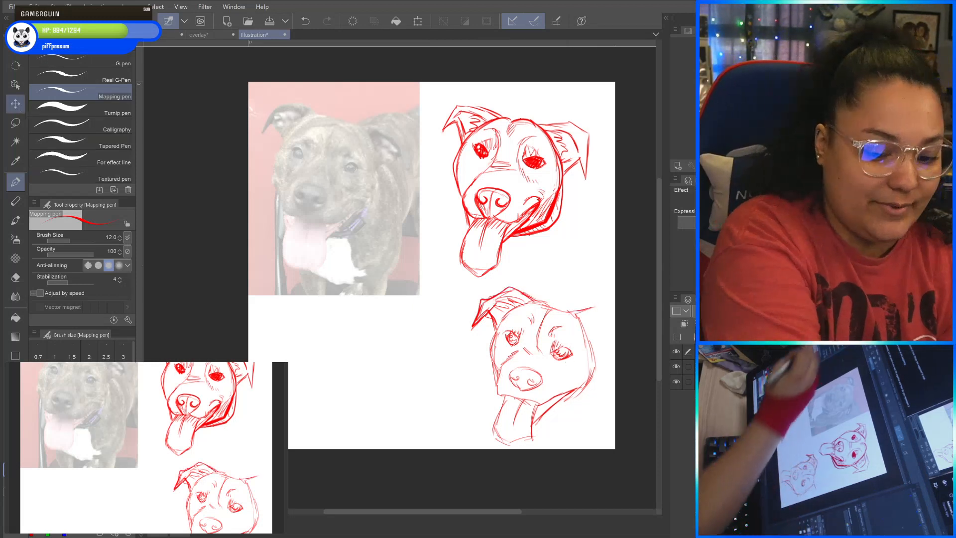
mouse_move(603, 319)
mouse_down()
mouse_move(599, 309)
mouse_move(611, 325)
mouse_move(600, 321)
mouse_move(596, 334)
mouse_up()
mouse_move(593, 340)
mouse_down()
mouse_move(593, 359)
mouse_move(610, 336)
mouse_up()
mouse_move(604, 363)
mouse_down()
mouse_move(596, 319)
mouse_move(617, 360)
mouse_move(622, 348)
mouse_move(592, 306)
mouse_move(589, 326)
mouse_move(579, 326)
mouse_move(597, 345)
mouse_up()
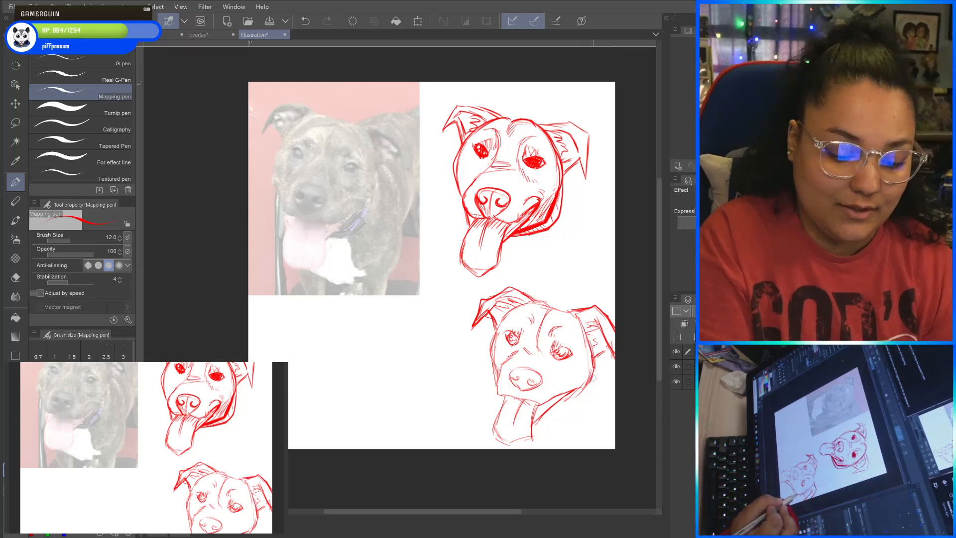
Thicken the second head's right jawline with hatching and reinforce its mouth and tongue lines.
drag(573, 396, 534, 427)
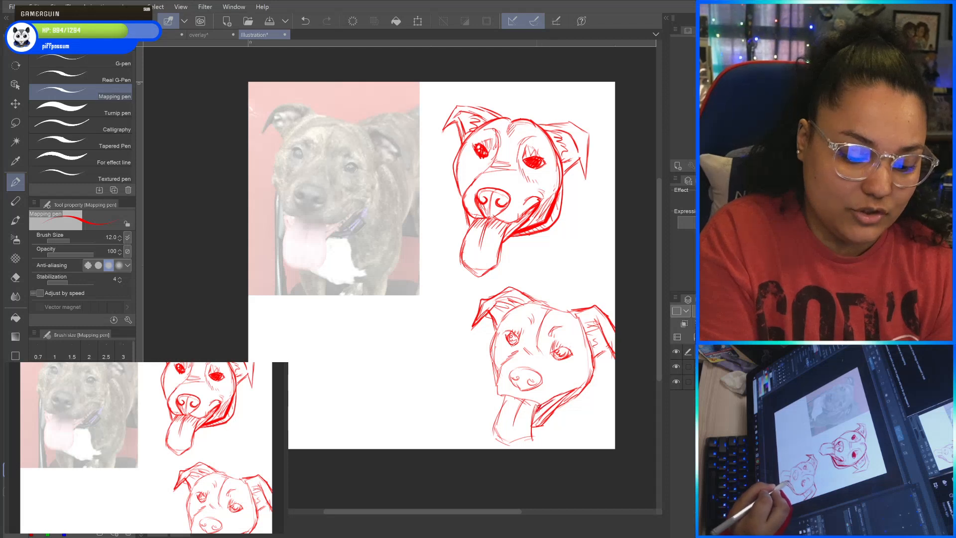
drag(537, 412, 573, 390)
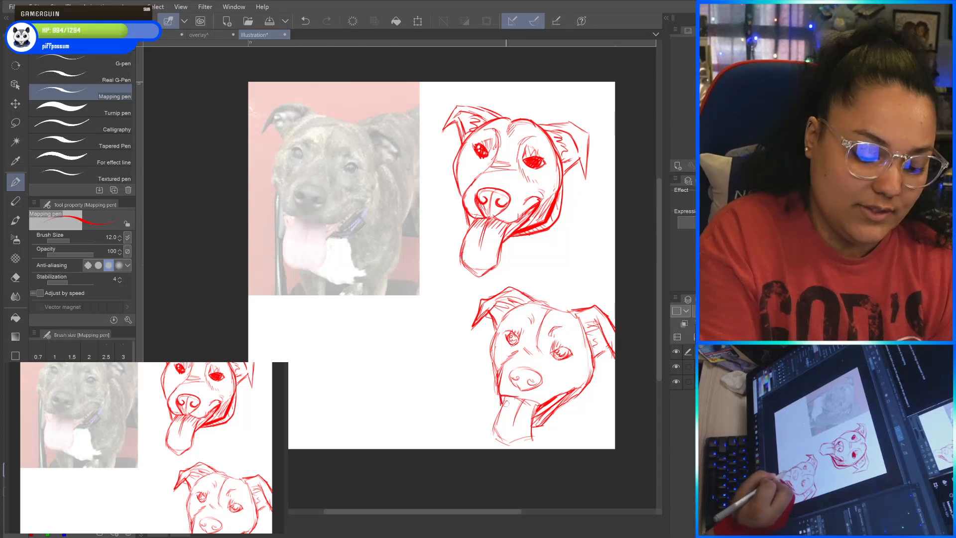
mouse_move(504, 402)
mouse_down()
mouse_move(491, 433)
mouse_move(500, 445)
mouse_move(536, 438)
mouse_move(538, 397)
mouse_up()
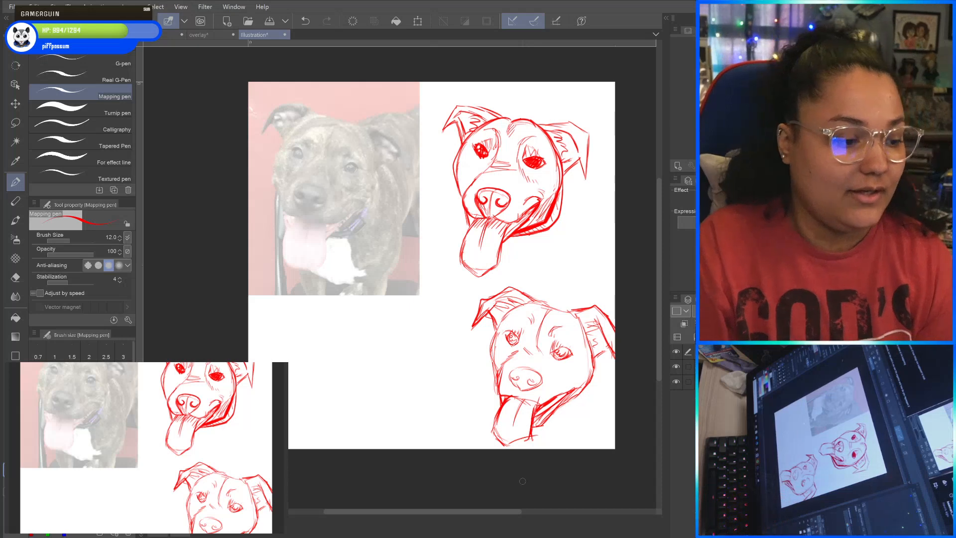
Draw a bent arrow linking the photo with the second head, with an arrowhead at each end.
drag(433, 194, 438, 313)
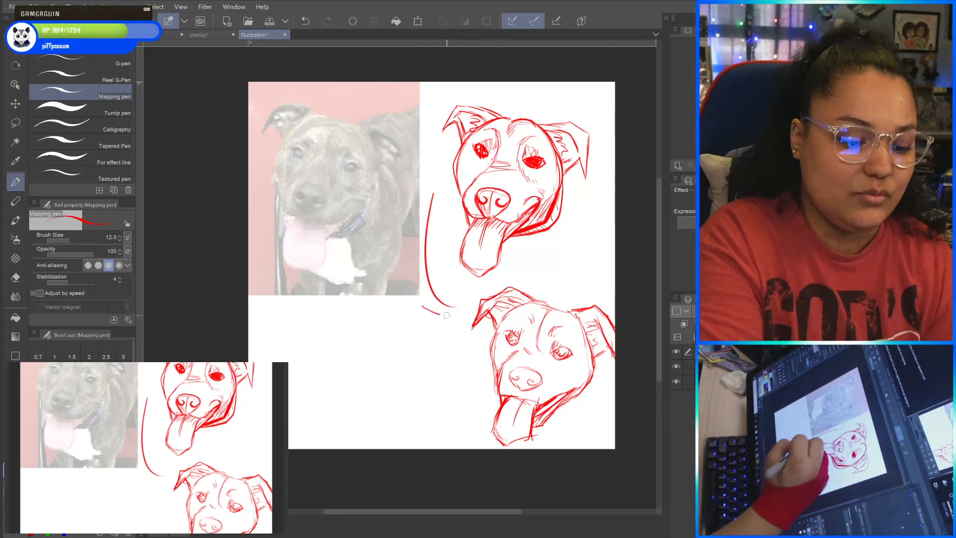
drag(455, 280, 424, 308)
drag(437, 193, 378, 189)
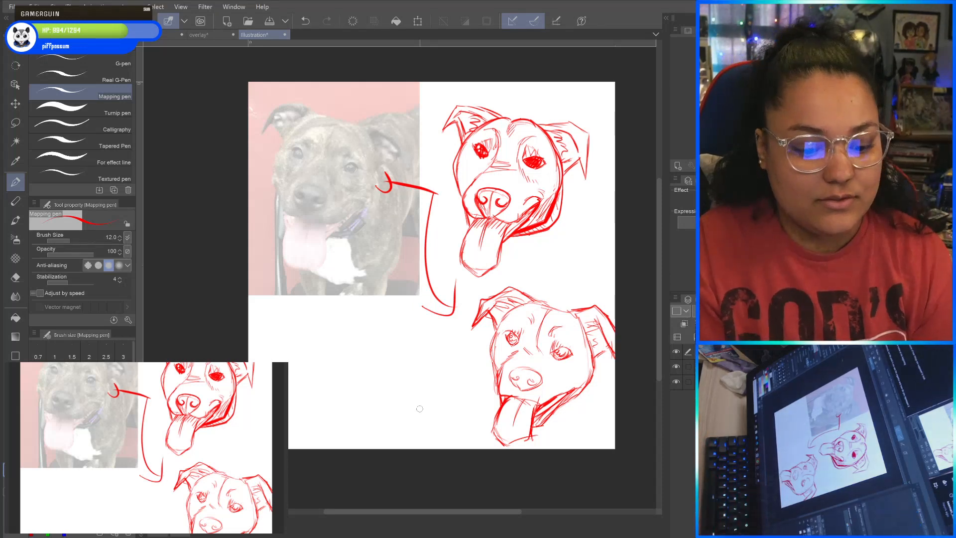
Draw one arrow pointing at the second head and another from the first sketch to the photo, undoing a stray stroke.
drag(414, 386, 458, 379)
mouse_move(439, 371)
mouse_down()
mouse_move(460, 384)
mouse_move(434, 397)
mouse_up()
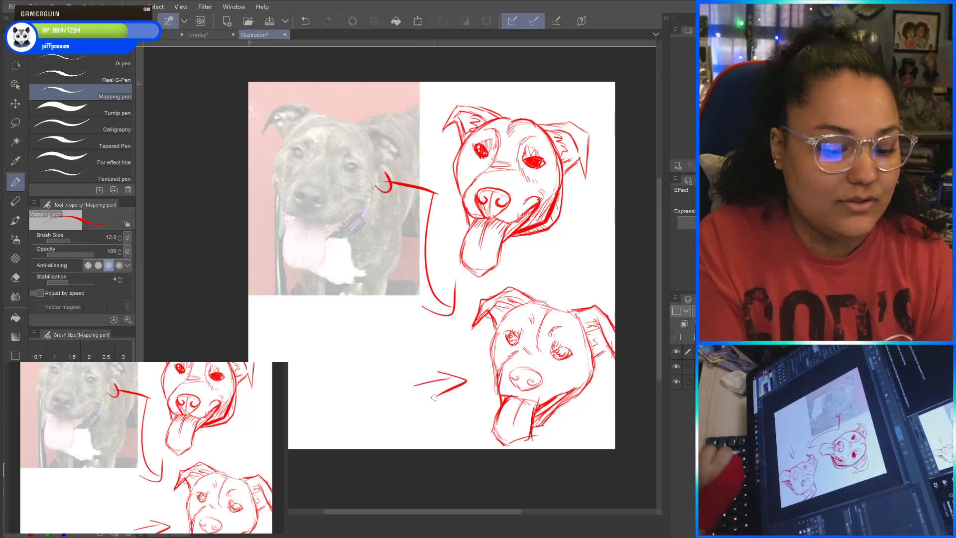
drag(326, 130, 345, 138)
click(305, 21)
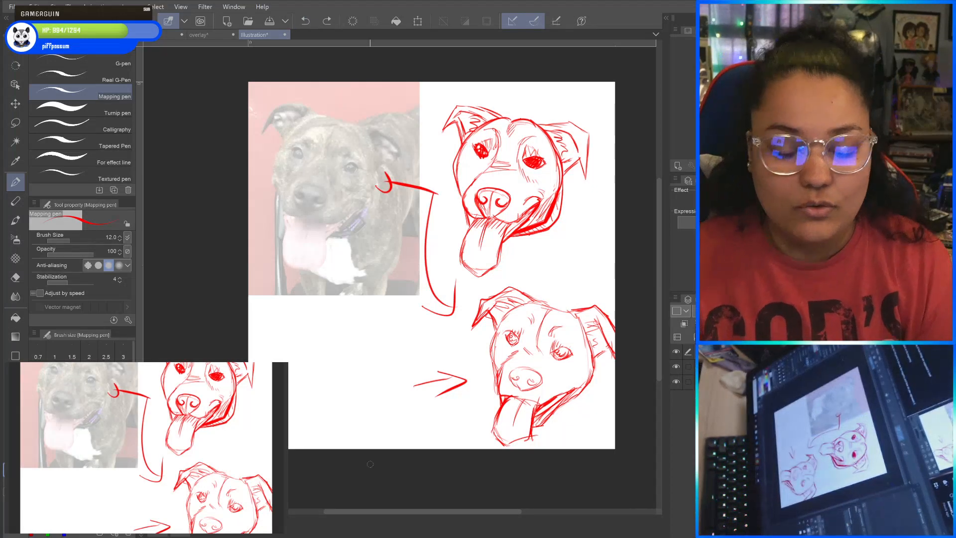
mouse_move(451, 139)
mouse_down()
mouse_move(400, 144)
mouse_move(416, 160)
mouse_up()
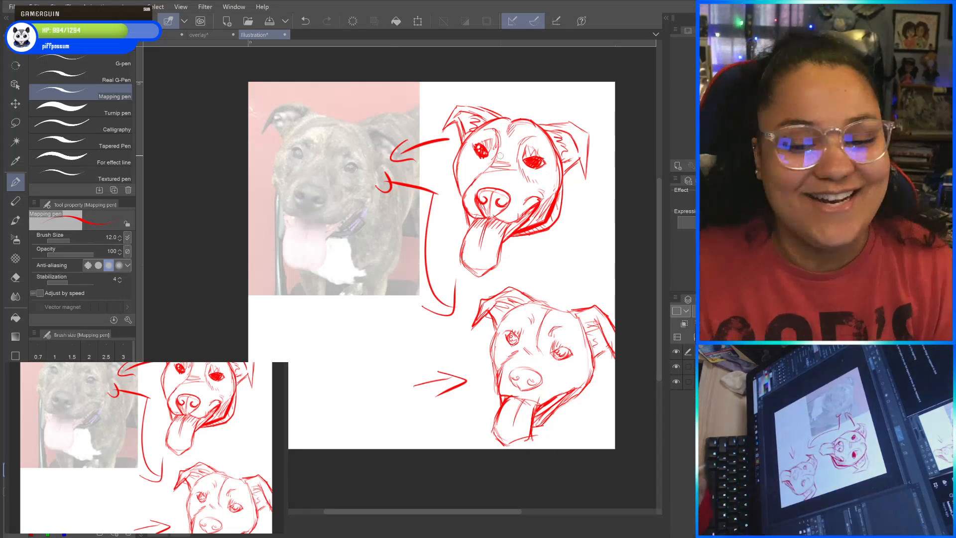
Draw two round shapes side by side in the blank area below the photo, with curved lines extending above and below each.
drag(501, 156, 533, 149)
mouse_move(339, 341)
mouse_down()
mouse_move(360, 338)
mouse_move(395, 383)
mouse_move(388, 333)
mouse_move(357, 319)
mouse_up()
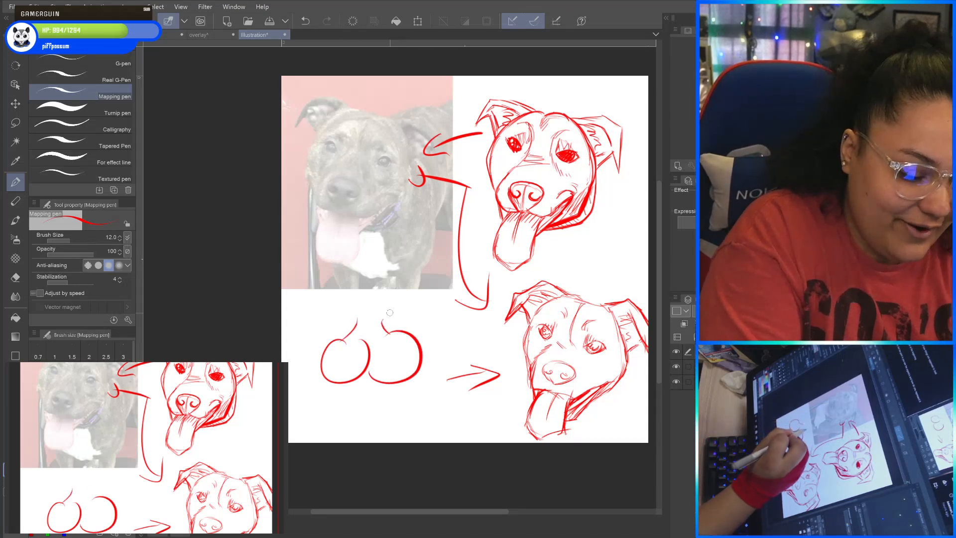
drag(353, 379, 328, 426)
drag(386, 382, 404, 426)
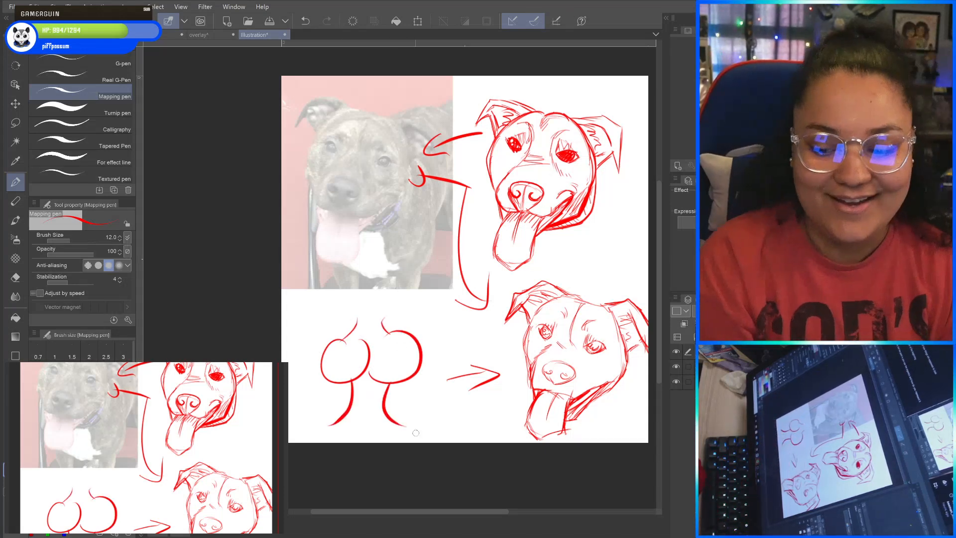
Undo the two round shapes and their curved extension lines below the photo.
click(305, 20)
click(305, 20)
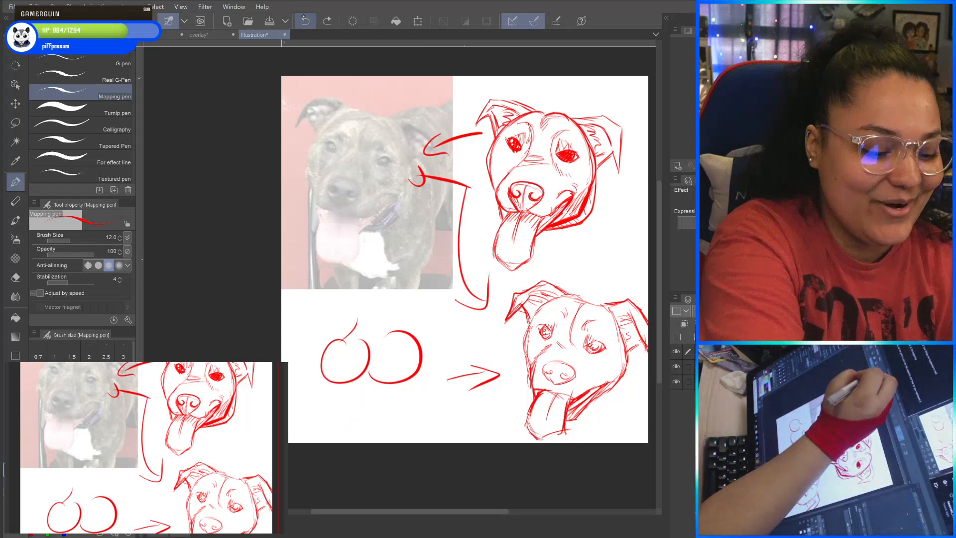
click(305, 20)
click(304, 20)
click(305, 19)
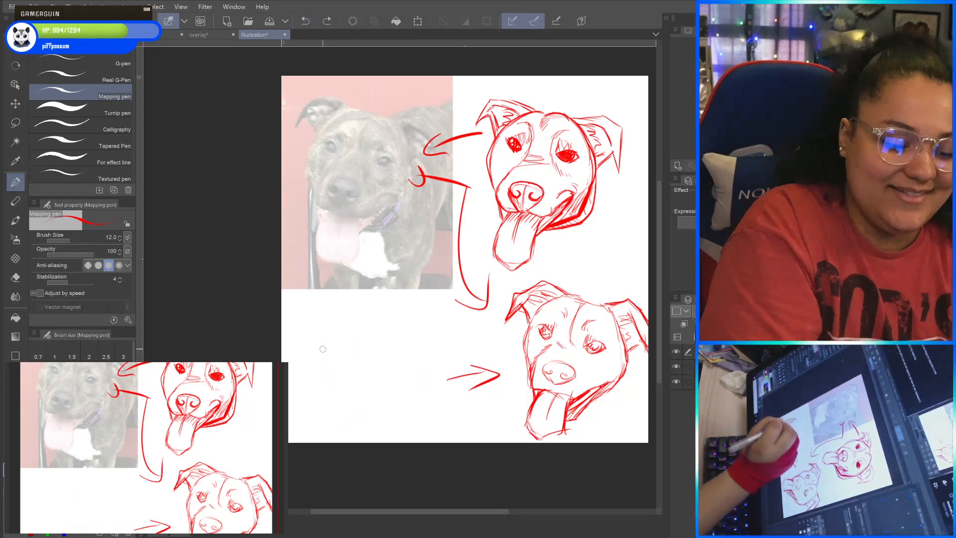
Sketch a front-facing torso below the photo with neck, sloping shoulders, two drooping rounded breasts and short waist lines.
mouse_move(319, 349)
mouse_down()
mouse_move(346, 335)
mouse_move(408, 346)
mouse_up()
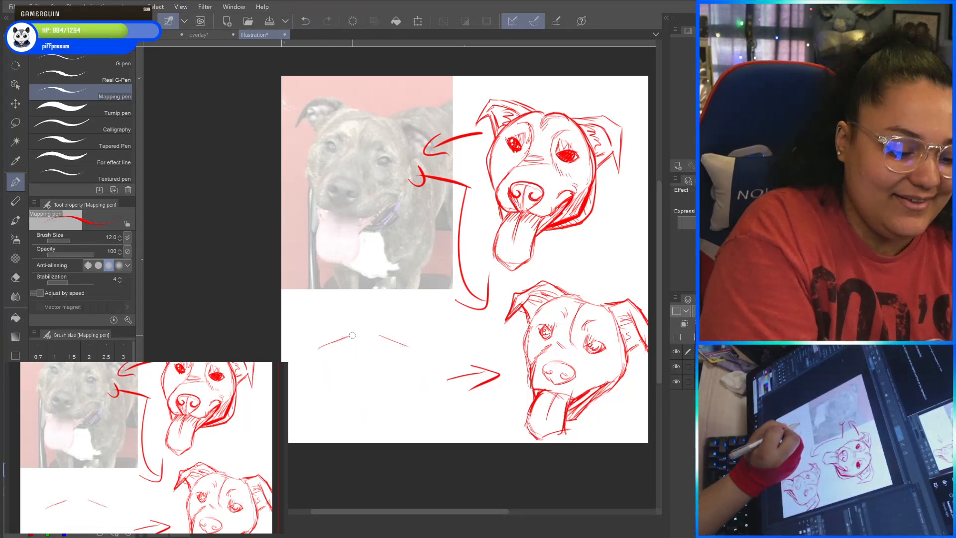
mouse_move(353, 333)
mouse_down()
mouse_move(376, 331)
mouse_move(320, 351)
mouse_move(407, 356)
mouse_move(325, 374)
mouse_move(323, 405)
mouse_move(349, 406)
mouse_move(357, 376)
mouse_move(348, 341)
mouse_move(324, 369)
mouse_up()
mouse_move(384, 343)
mouse_down()
mouse_move(372, 402)
mouse_move(392, 406)
mouse_move(399, 362)
mouse_move(404, 391)
mouse_move(393, 409)
mouse_move(357, 388)
mouse_move(370, 379)
mouse_move(347, 410)
mouse_move(320, 375)
mouse_move(328, 357)
mouse_up()
drag(329, 357, 317, 387)
mouse_move(395, 410)
mouse_down()
mouse_move(410, 382)
mouse_move(402, 365)
mouse_up()
drag(402, 369, 409, 386)
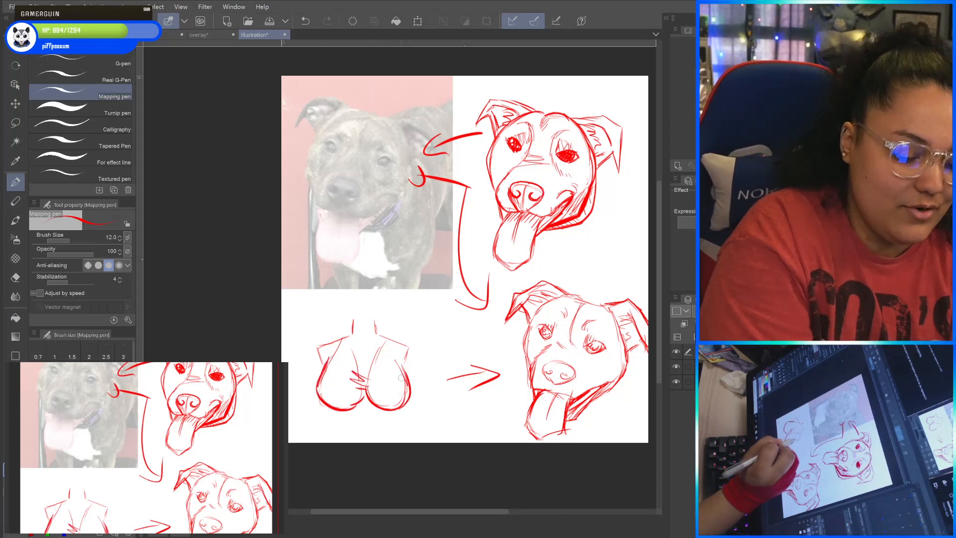
drag(326, 408, 336, 432)
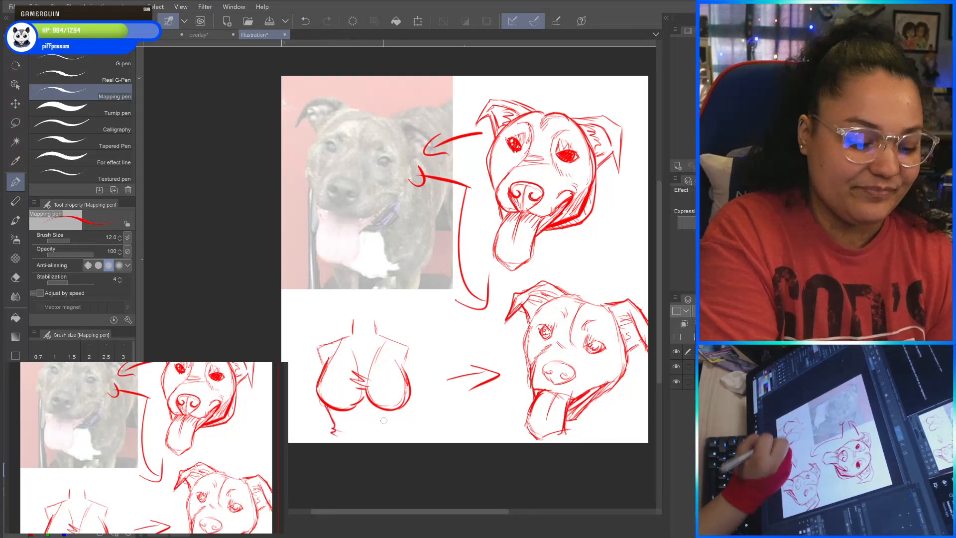
drag(403, 407, 391, 441)
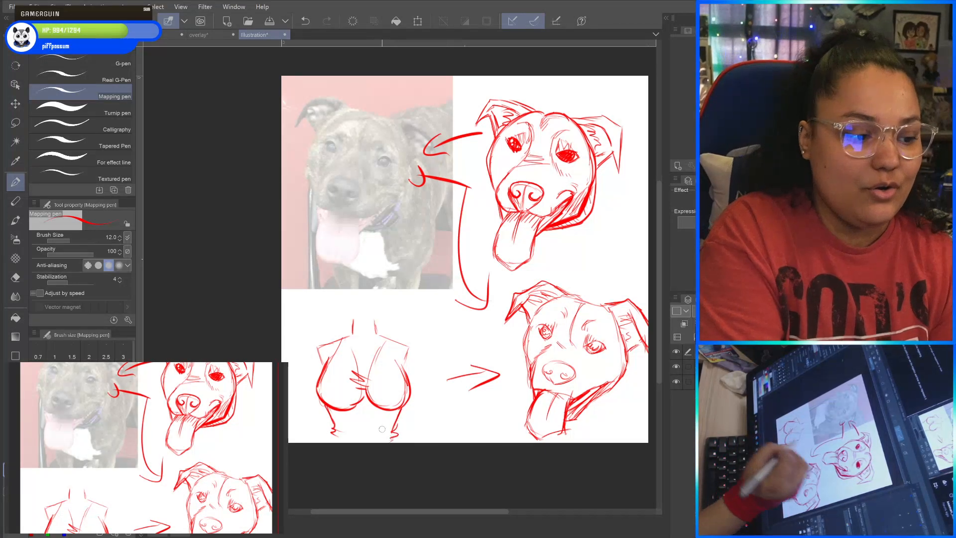
Draw a small arrow pointing at the torso's right shoulder and a long downward arrow through the right breast.
drag(411, 315, 399, 333)
drag(398, 323, 391, 388)
drag(383, 369, 396, 380)
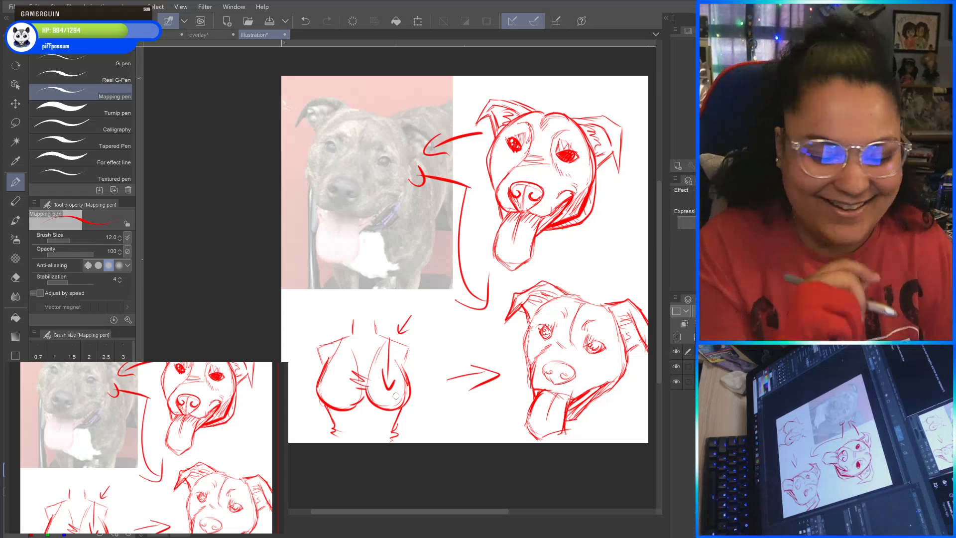
Reinforce the second head's side contours and jawline, and draw a curved arrow from the first head down to it.
drag(396, 396, 354, 394)
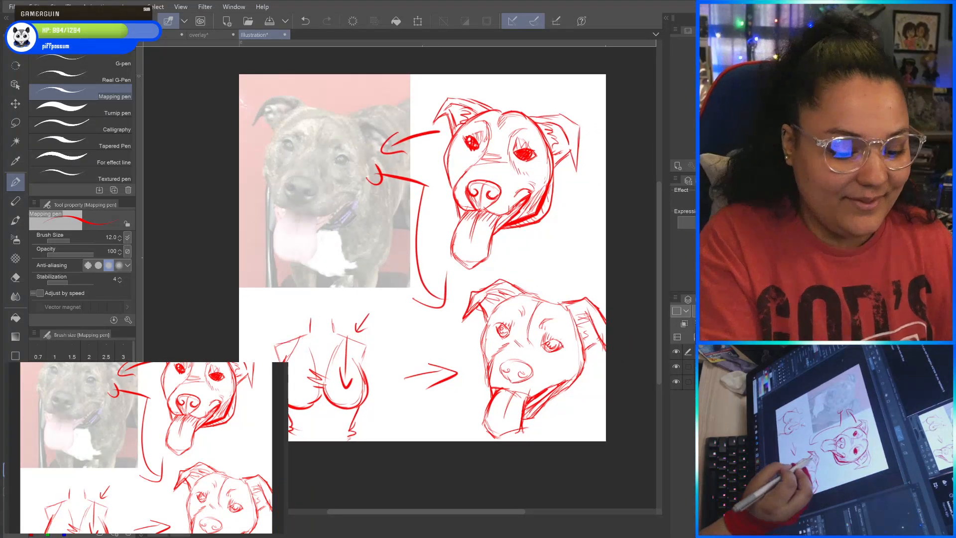
drag(488, 318, 484, 371)
mouse_move(543, 402)
mouse_down()
mouse_move(580, 373)
mouse_move(582, 342)
mouse_up()
drag(583, 377, 543, 412)
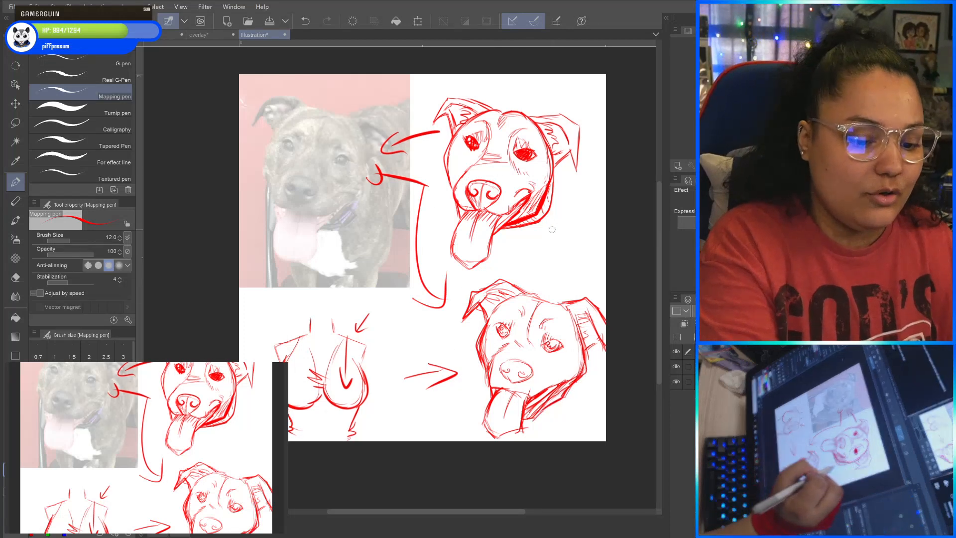
mouse_move(570, 197)
mouse_down()
mouse_move(560, 273)
mouse_move(578, 277)
mouse_up()
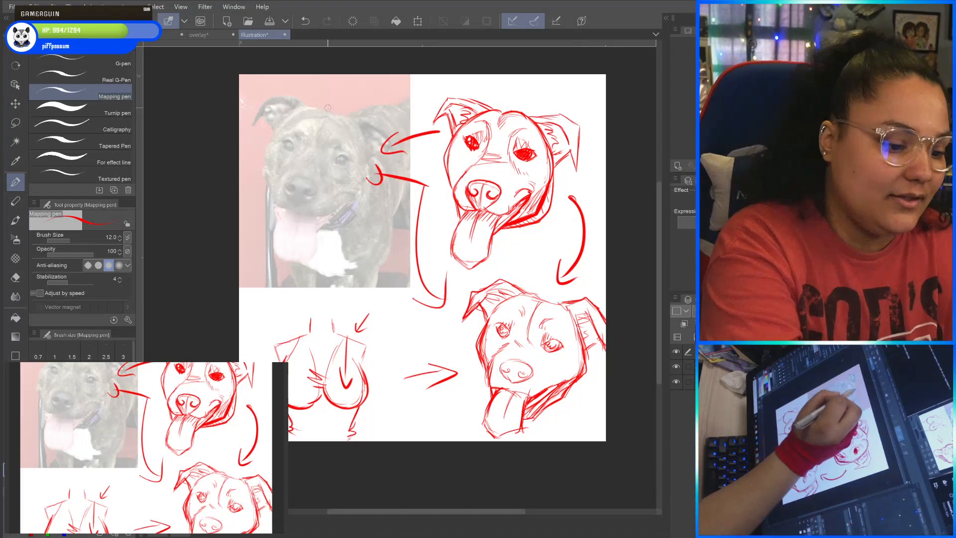
Trace guide shapes over the photo's dog head: a round skull with centre line, angled muzzle lines, jaw and both ears.
mouse_move(328, 108)
mouse_down()
mouse_move(301, 159)
mouse_move(272, 186)
mouse_move(317, 219)
mouse_move(326, 213)
mouse_move(315, 147)
mouse_up()
mouse_move(272, 191)
mouse_down()
mouse_move(260, 155)
mouse_move(319, 108)
mouse_move(292, 100)
mouse_move(265, 118)
mouse_move(281, 100)
mouse_move(354, 115)
mouse_move(371, 189)
mouse_up()
drag(354, 198, 330, 211)
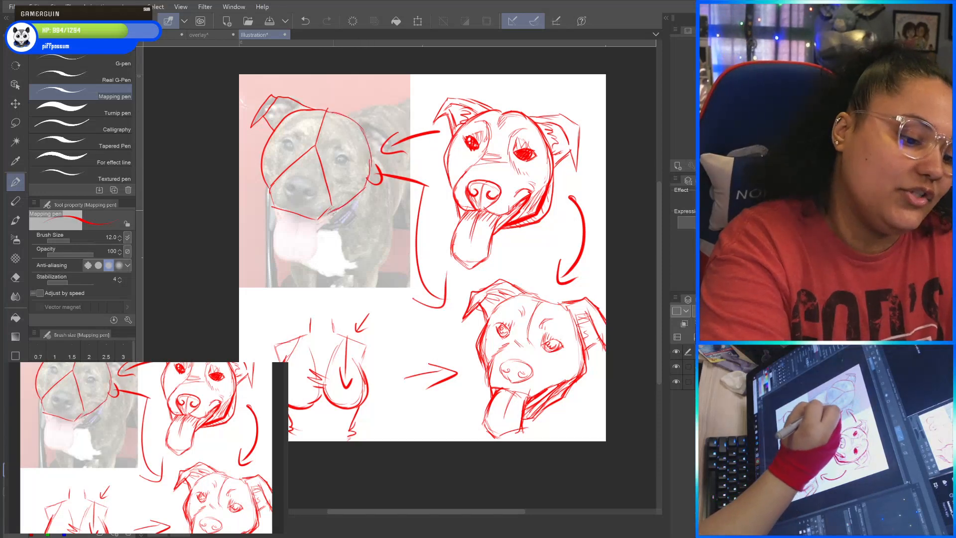
drag(353, 120, 383, 150)
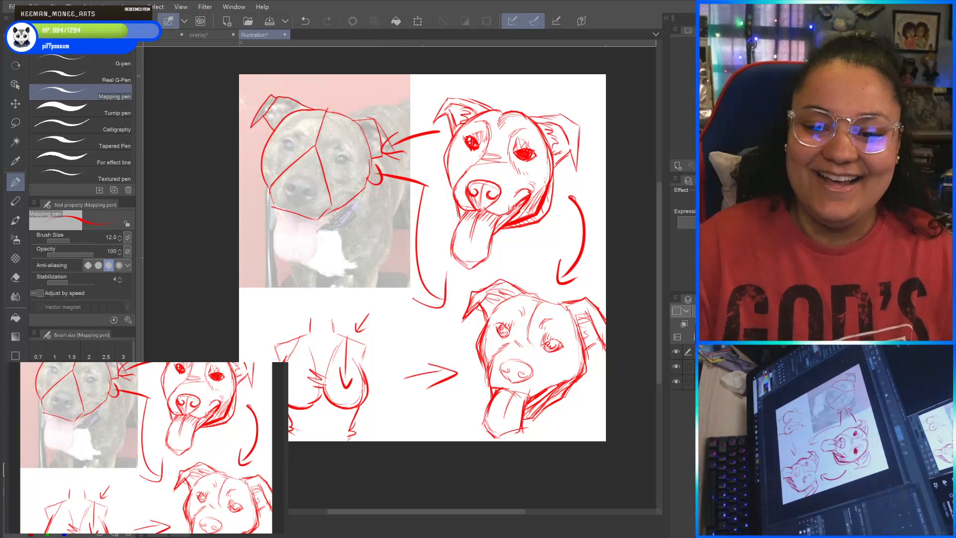
Outline the angular nose and both eyes with simple shapes over the dog's face in the photo.
drag(274, 451, 252, 469)
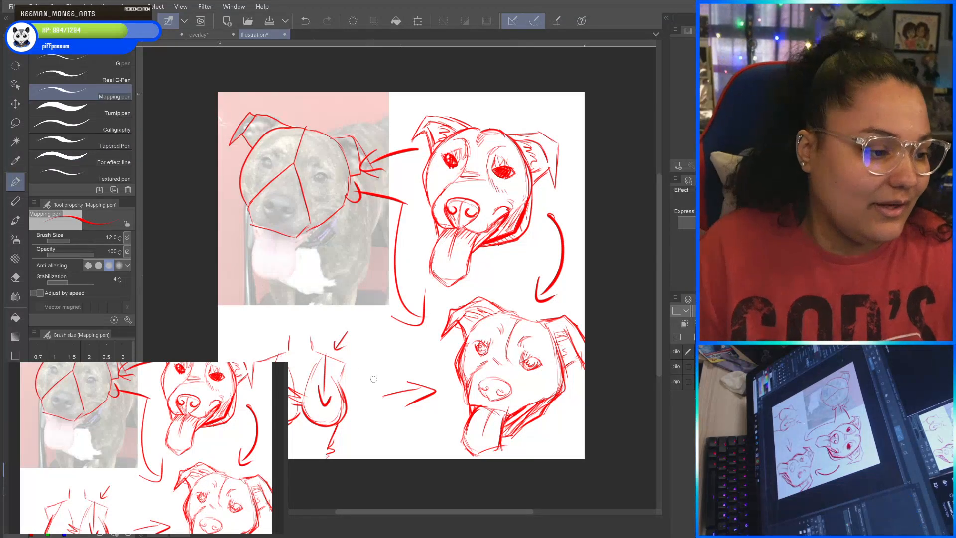
drag(374, 379, 463, 431)
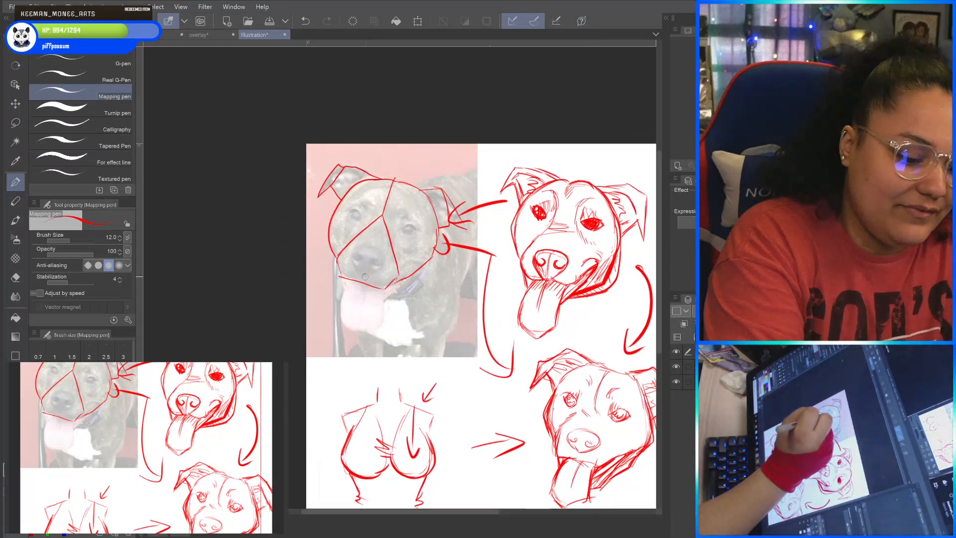
mouse_move(353, 253)
mouse_down()
mouse_move(380, 252)
mouse_move(368, 249)
mouse_move(387, 255)
mouse_move(367, 272)
mouse_up()
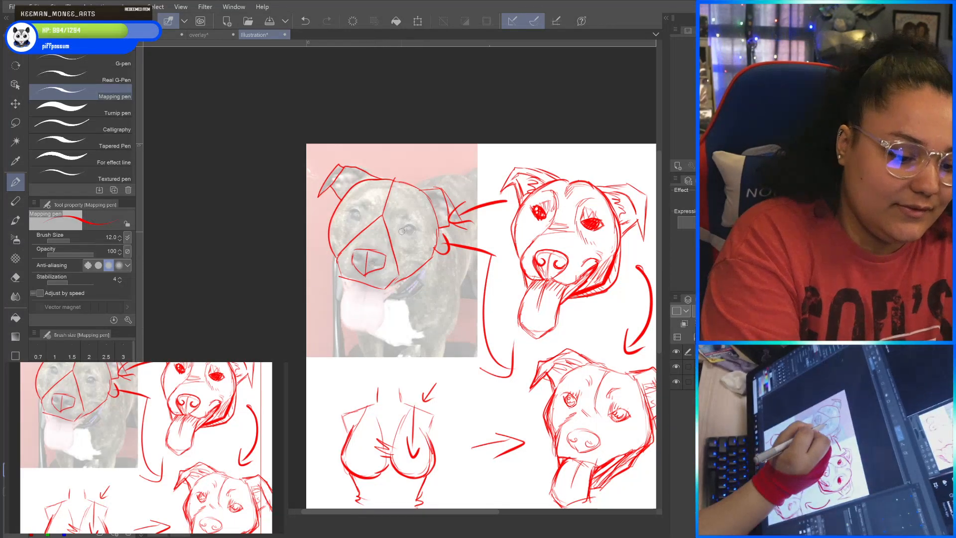
mouse_move(400, 232)
mouse_down()
mouse_move(418, 235)
mouse_move(403, 234)
mouse_move(401, 210)
mouse_move(421, 234)
mouse_up()
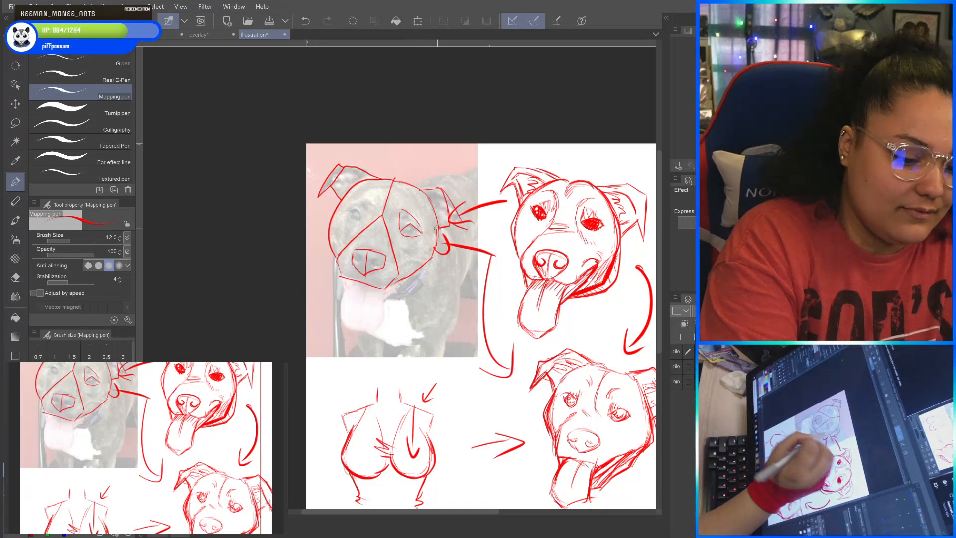
drag(348, 213, 363, 218)
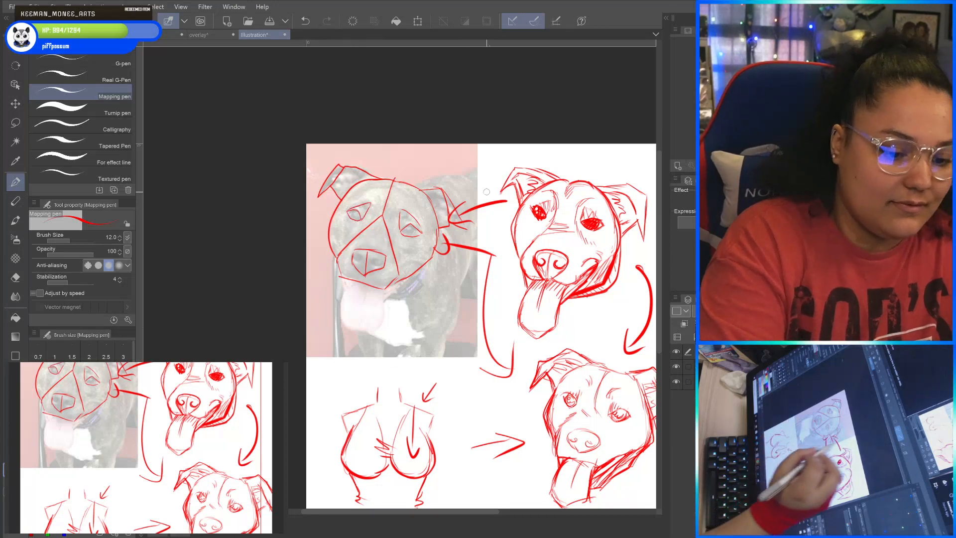
Block in the dog's back and chest with straight-edged shapes over the photo, and outline its tongue with a centre line.
mouse_move(414, 189)
mouse_down()
mouse_move(461, 174)
mouse_move(479, 193)
mouse_up()
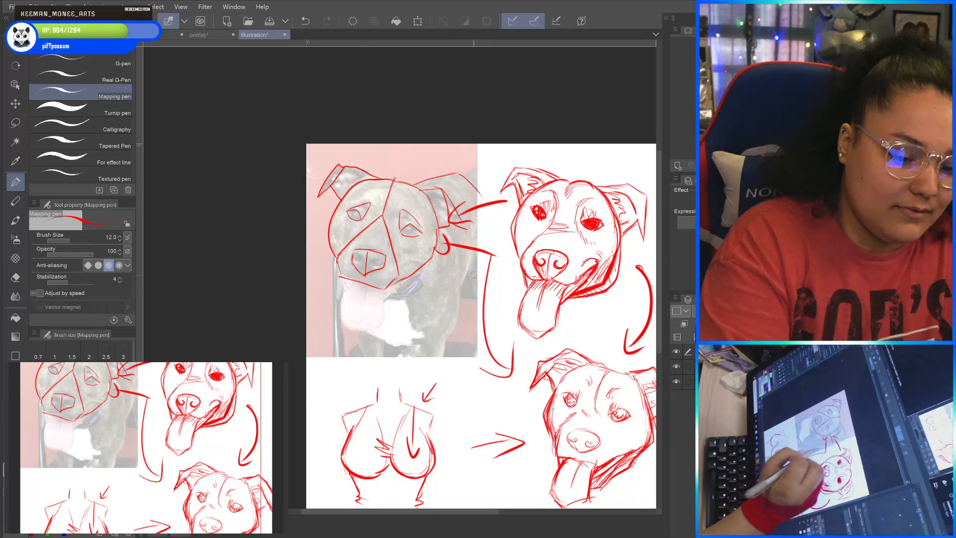
mouse_move(469, 249)
mouse_down()
mouse_move(454, 334)
mouse_move(399, 346)
mouse_move(401, 283)
mouse_up()
drag(404, 344, 371, 335)
mouse_move(354, 279)
mouse_down()
mouse_move(340, 308)
mouse_move(350, 330)
mouse_move(382, 329)
mouse_move(383, 292)
mouse_move(367, 284)
mouse_move(364, 327)
mouse_up()
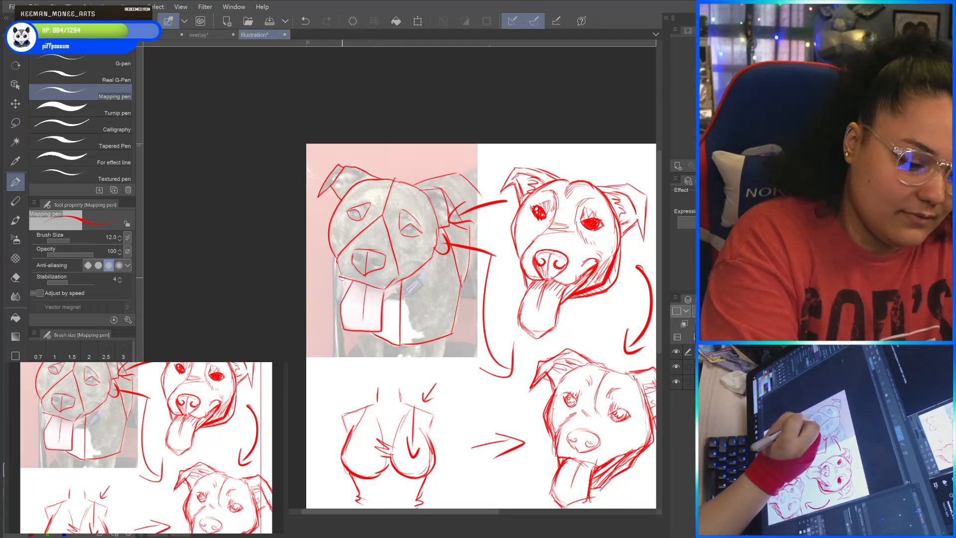
mouse_move(342, 277)
mouse_down()
mouse_move(353, 306)
mouse_move(416, 274)
mouse_up()
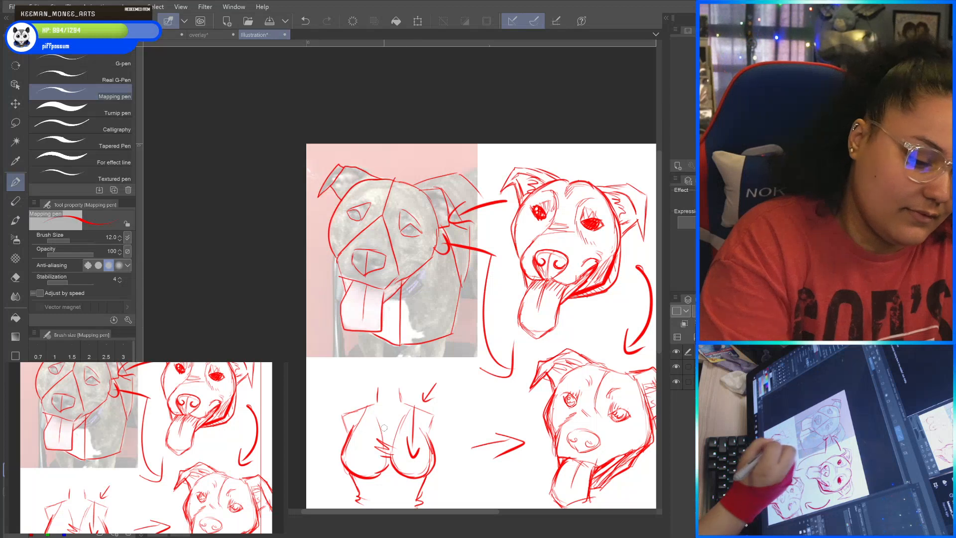
Draw two short blocky front legs beneath the dog's chest at the photo's lower edge.
mouse_move(358, 330)
mouse_down()
mouse_move(362, 350)
mouse_move(384, 343)
mouse_move(385, 364)
mouse_move(363, 363)
mouse_up()
mouse_move(424, 344)
mouse_down()
mouse_move(422, 364)
mouse_move(447, 367)
mouse_up()
drag(452, 333, 445, 367)
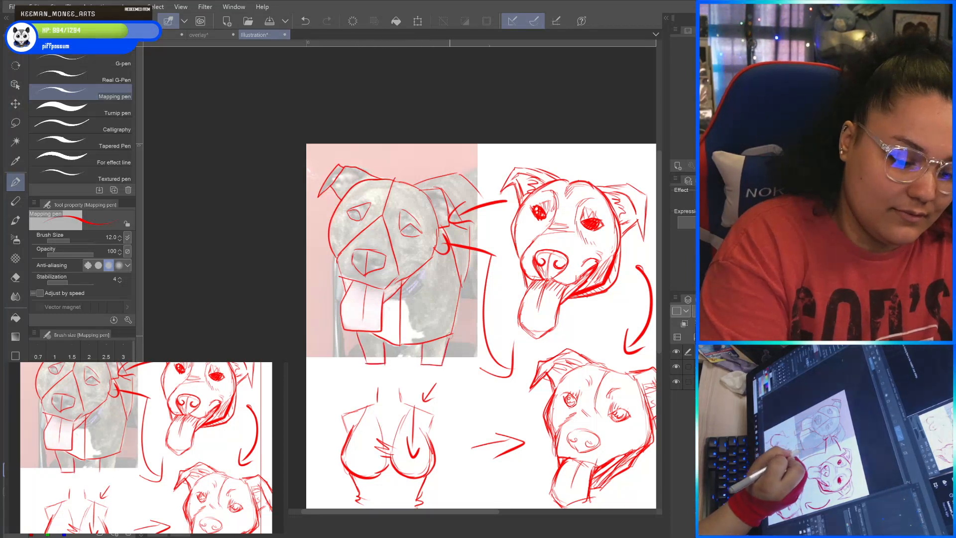